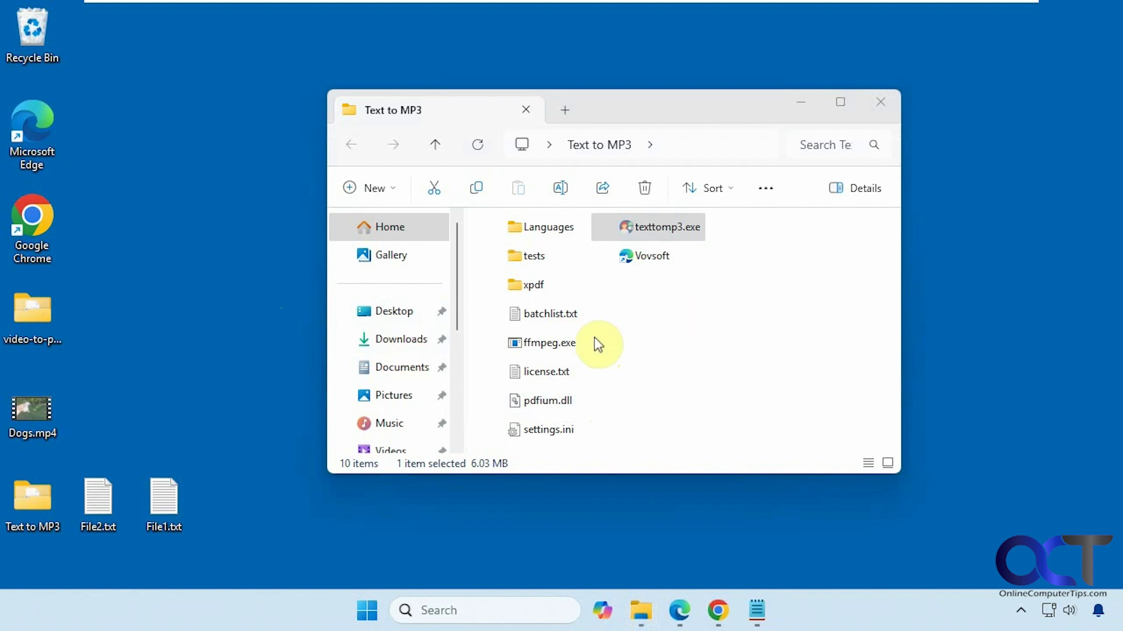
Step: Launch texttomp3.exe from the Text to MP3 folder and continue with the trial version
left_click(653, 228)
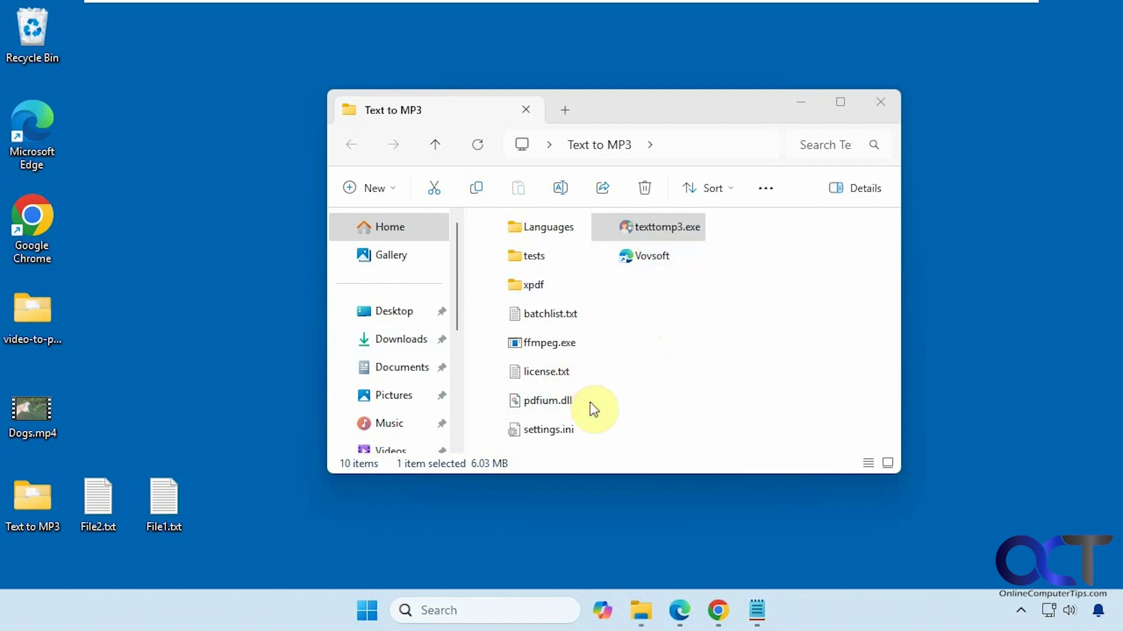
double_click(652, 230)
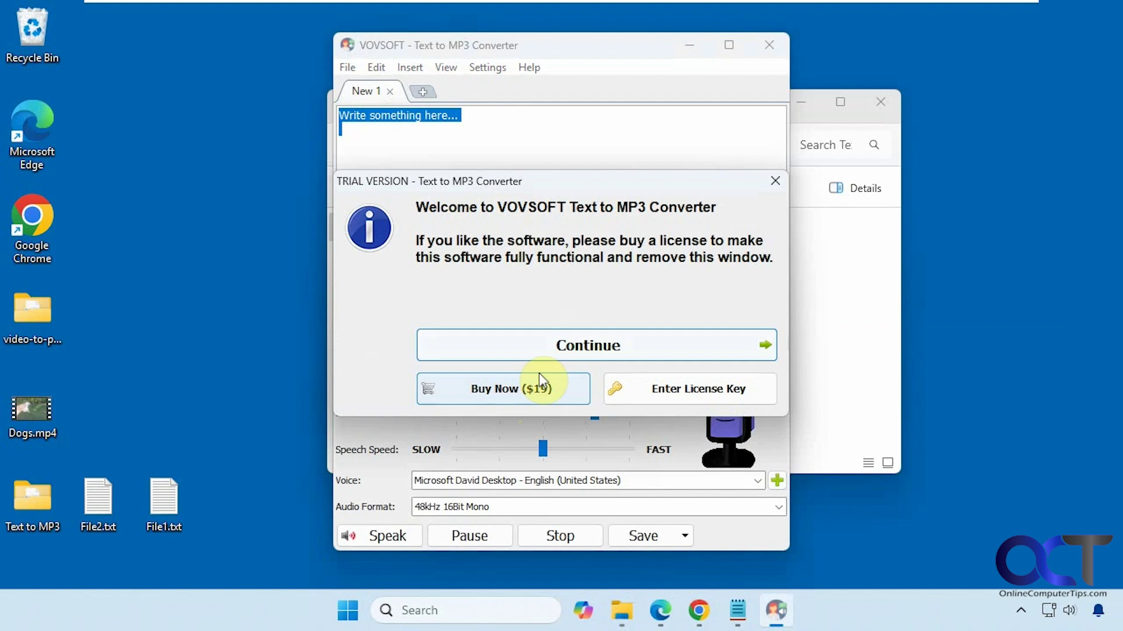
left_click(576, 352)
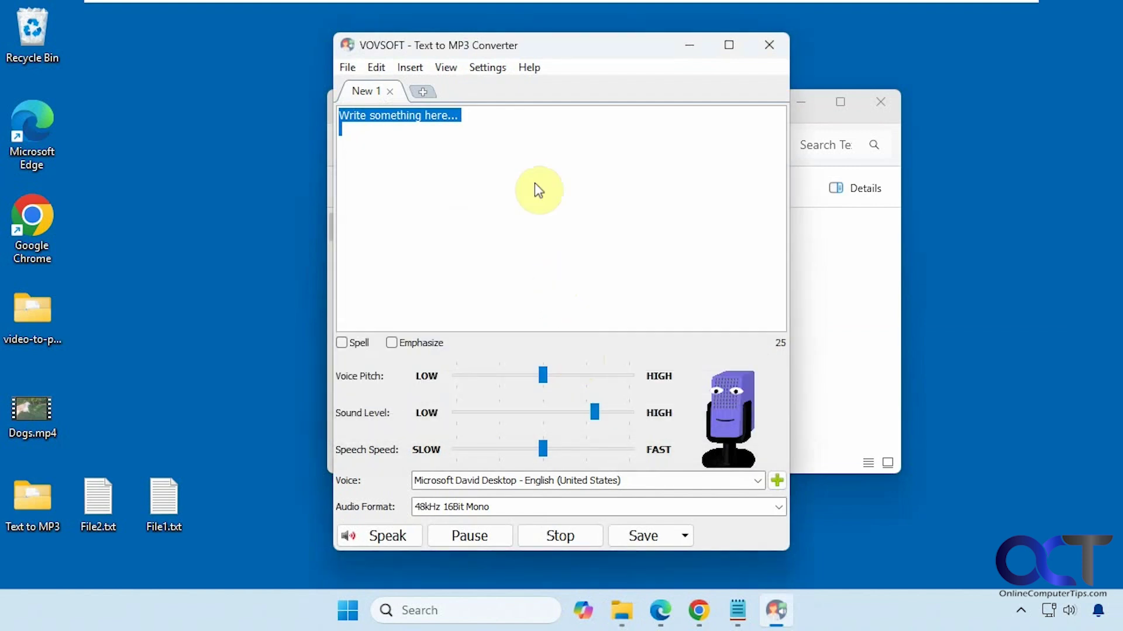
Step: Replace the placeholder text with the Casper 11 article paragraphs copied from Chrome and maximize the converter window
left_click(699, 610)
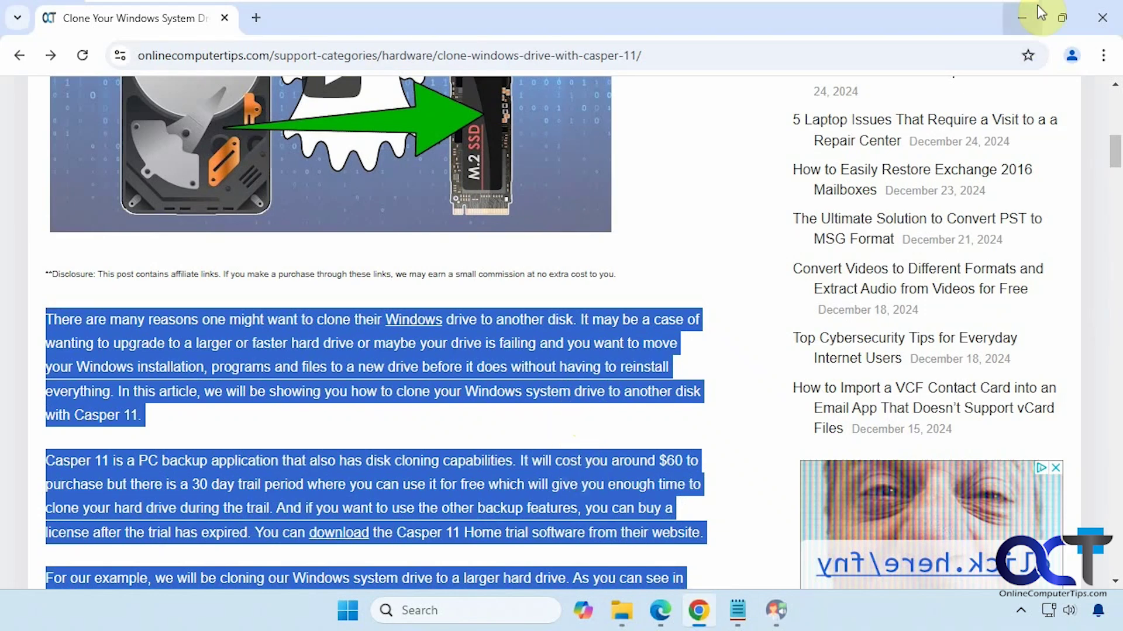
left_click(1022, 18)
left_click(465, 112)
key("ctrl+a")
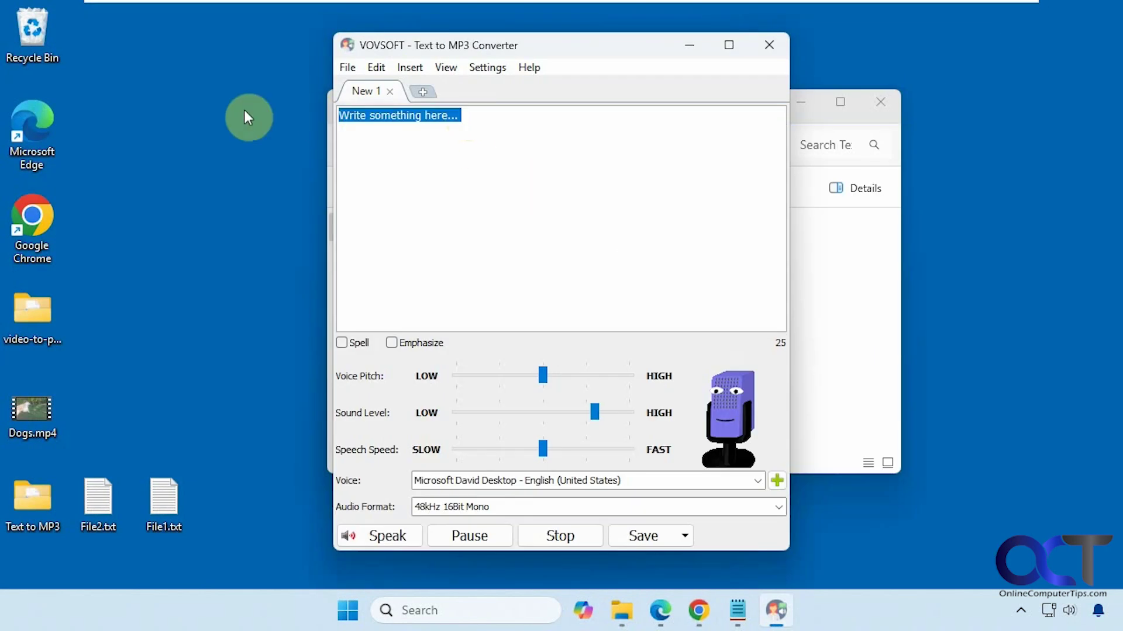
key("ctrl+v")
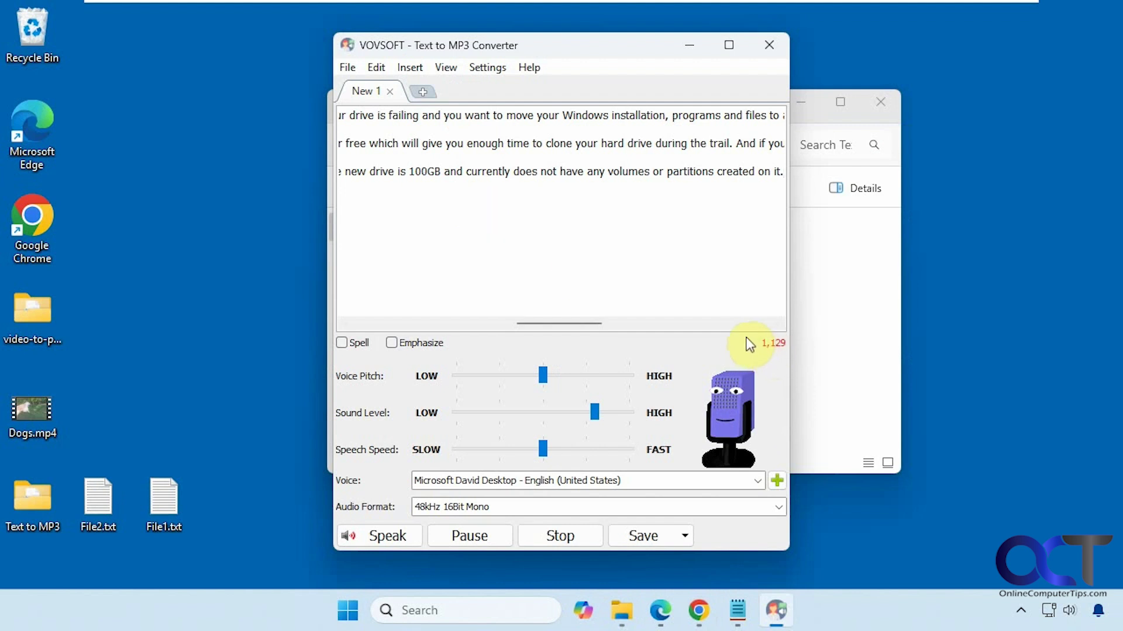
left_click_drag(578, 322, 386, 324)
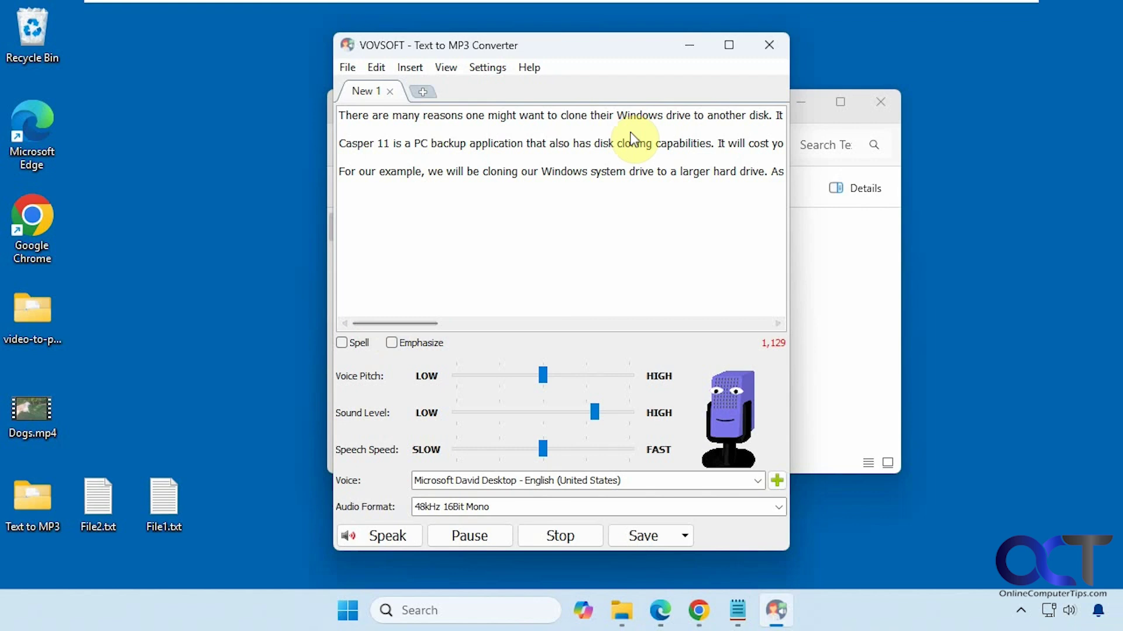
left_click(729, 45)
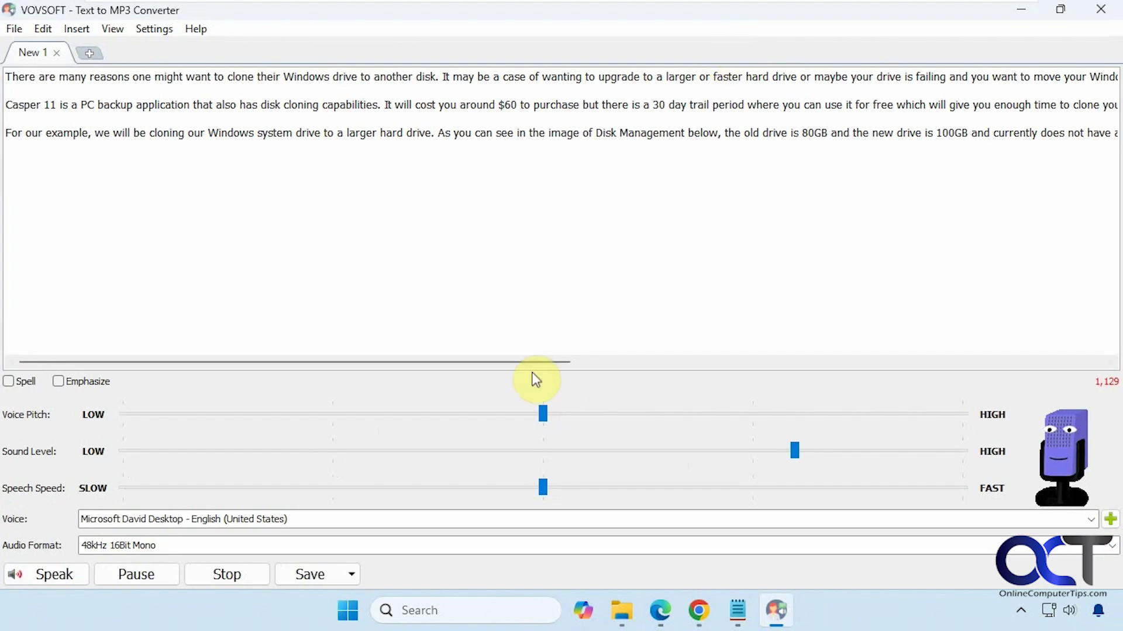
left_click_drag(527, 363, 321, 348)
Step: Review the available voices and audio formats without changing the current choices
left_click(167, 519)
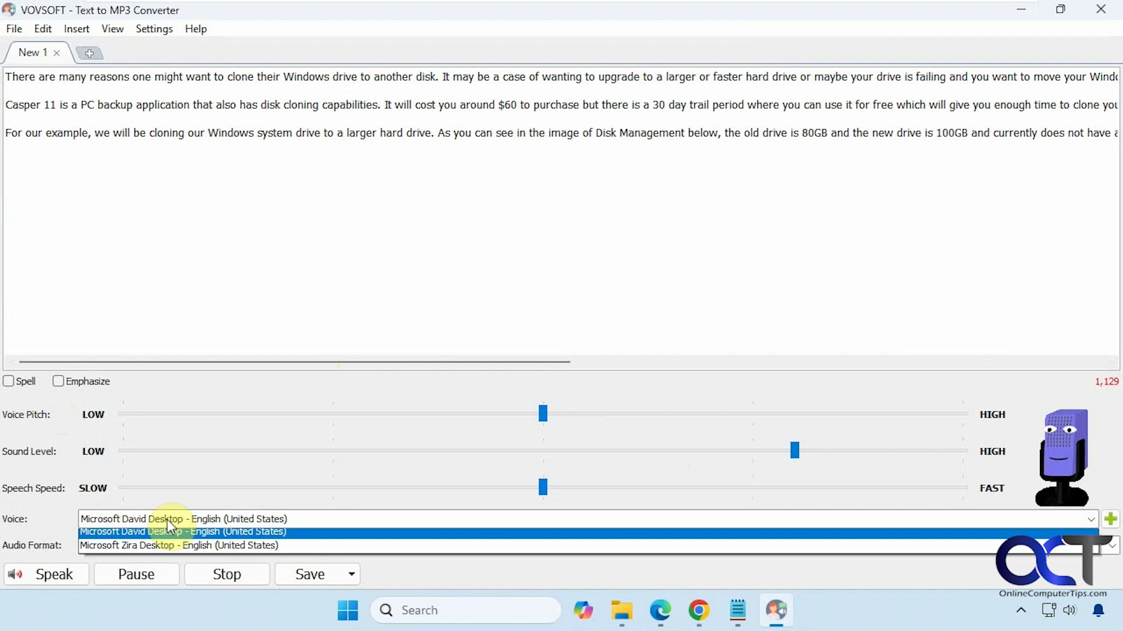
left_click(166, 519)
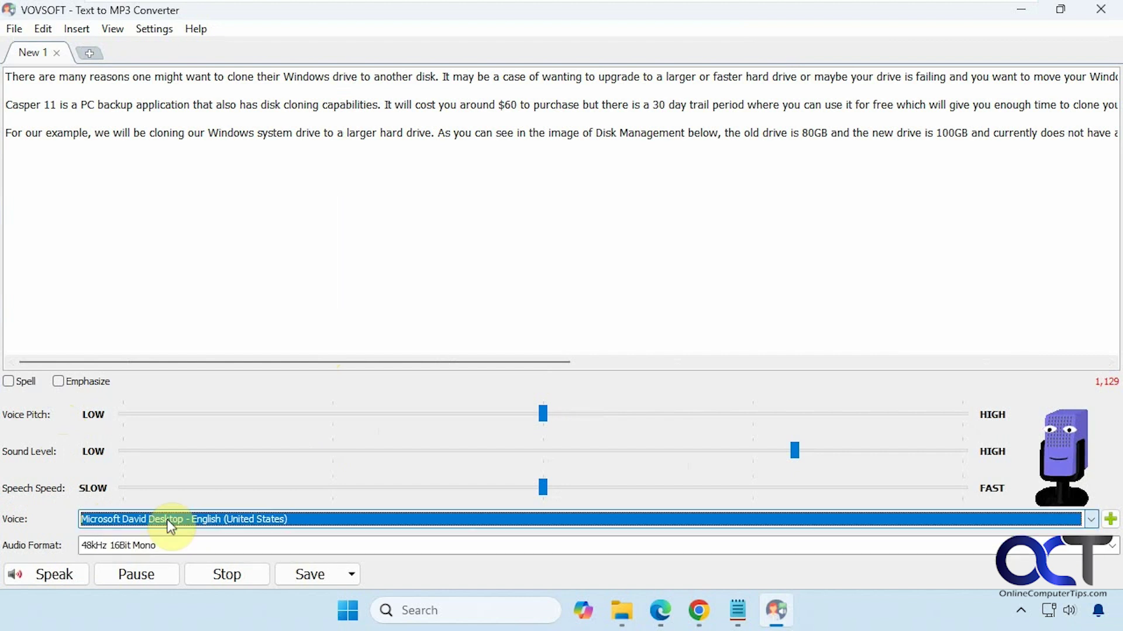
left_click(142, 549)
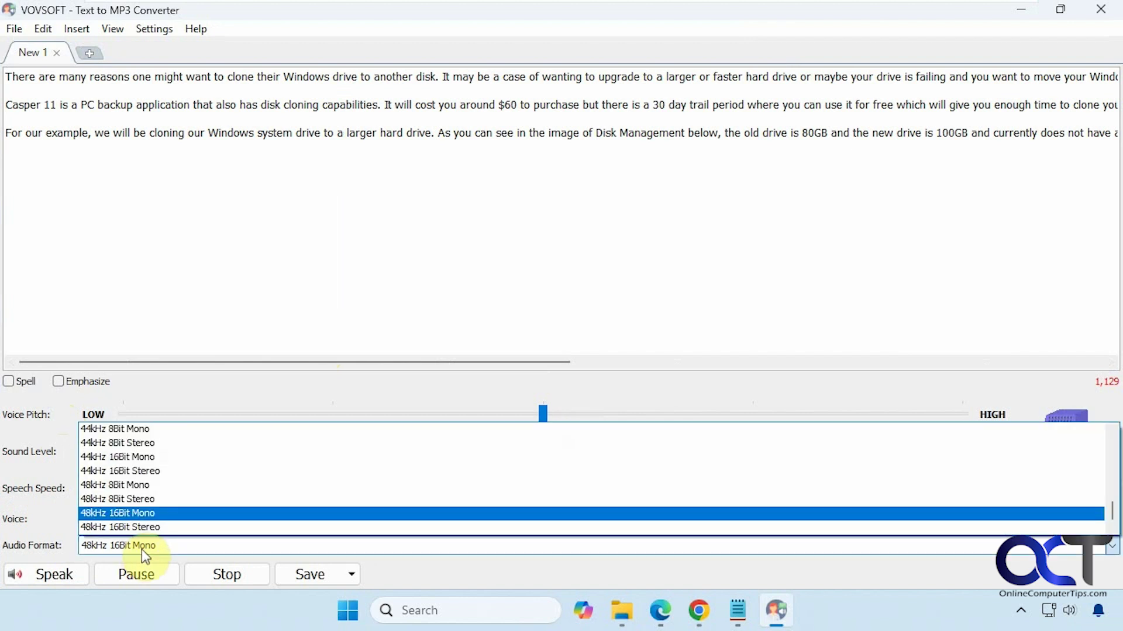
left_click(141, 549)
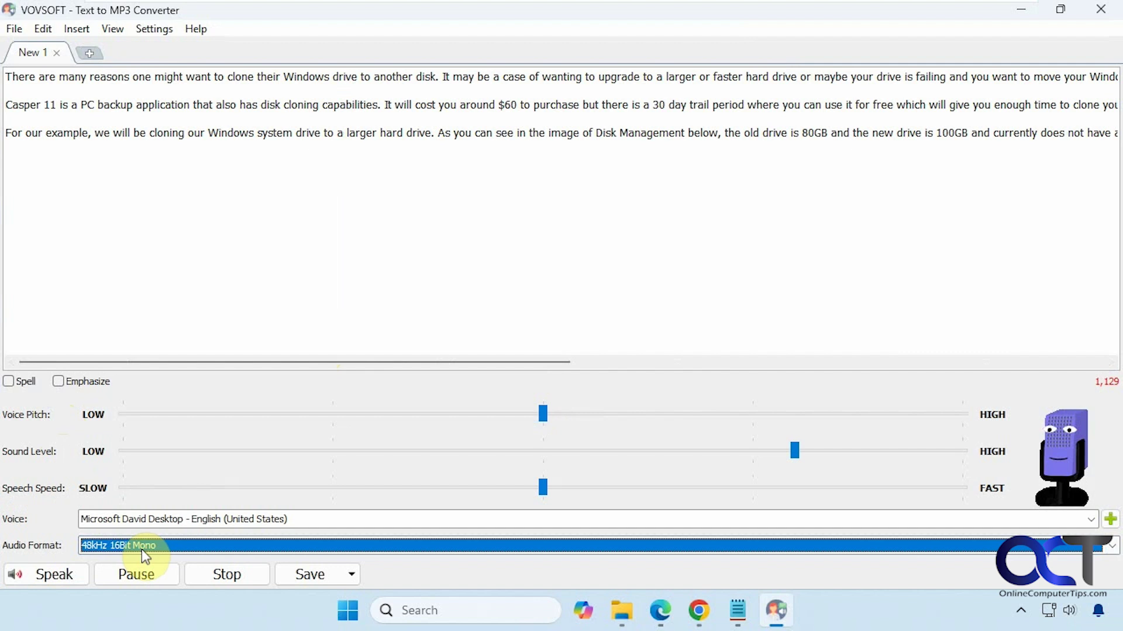
Step: Preview the start of the speech with the default settings and again with the voice pitch at its highest
left_click(66, 578)
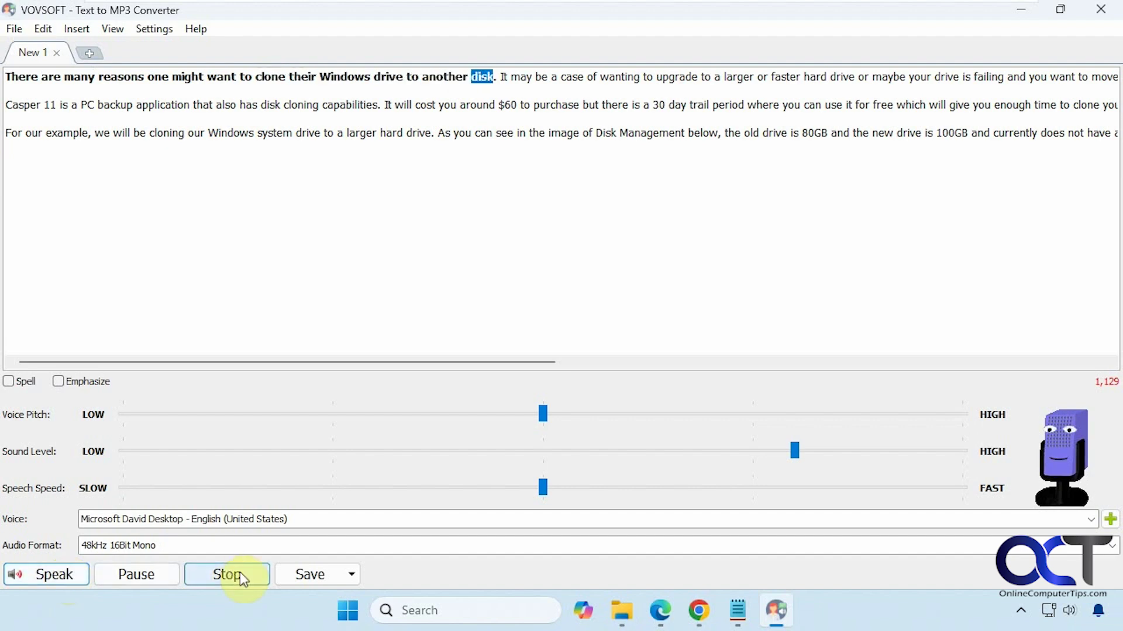
left_click(239, 576)
left_click_drag(540, 427, 984, 427)
left_click(56, 576)
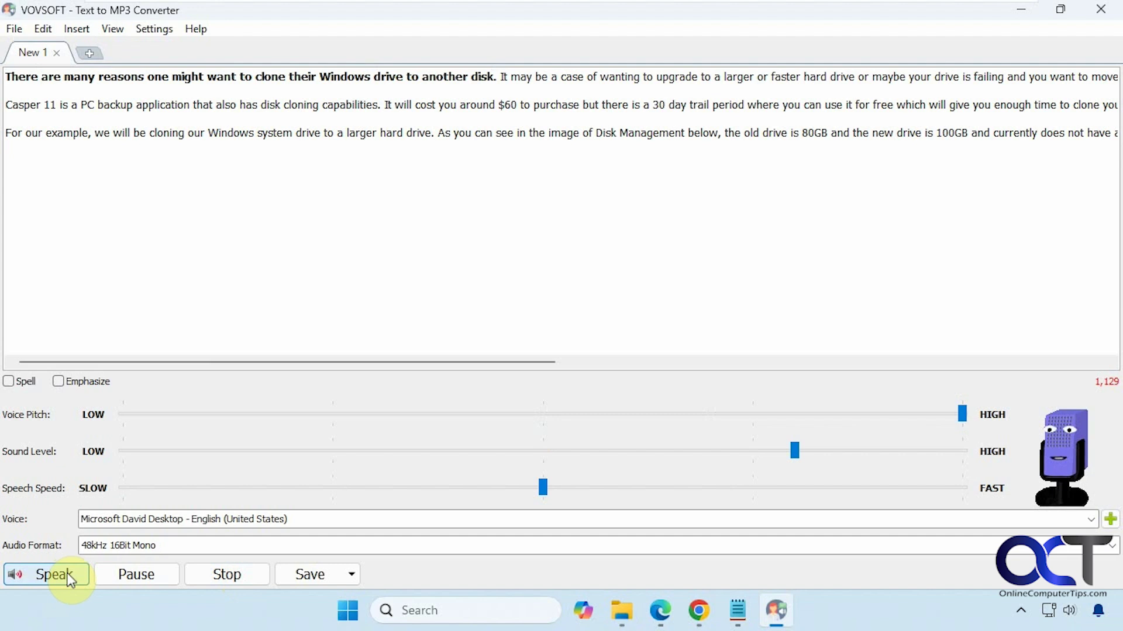
left_click(213, 578)
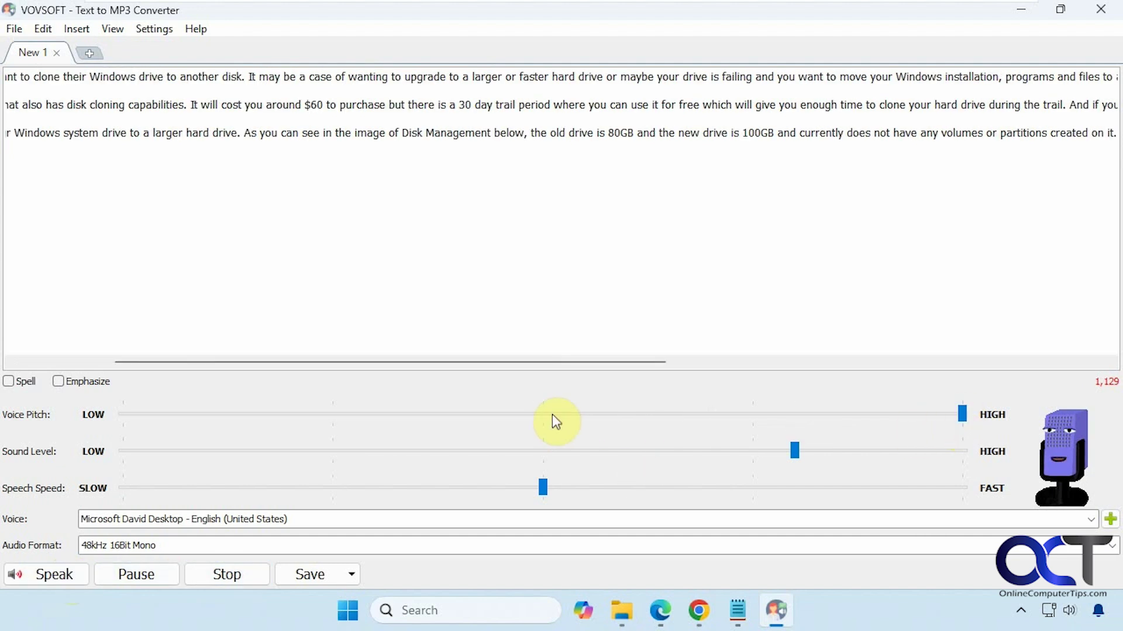
Step: Return the voice pitch to the middle of its range and preview the speech briefly
left_click_drag(962, 417, 557, 422)
left_click(69, 575)
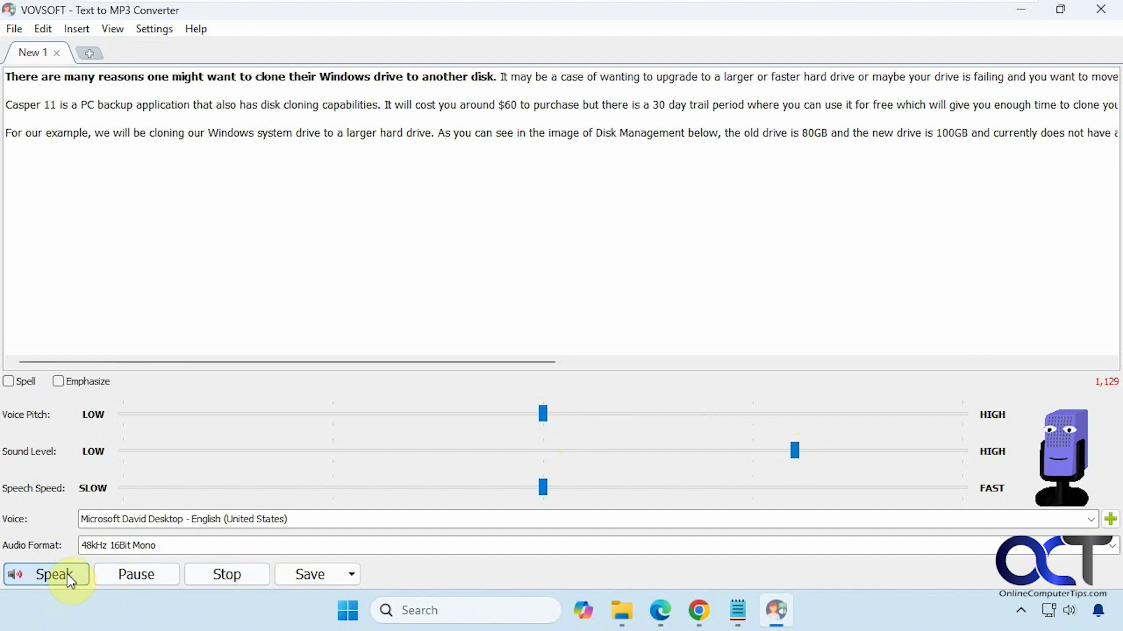
left_click(236, 577)
Step: Preview the speech at the maximum sound level and reduce the level to about three quarters
left_click(801, 451)
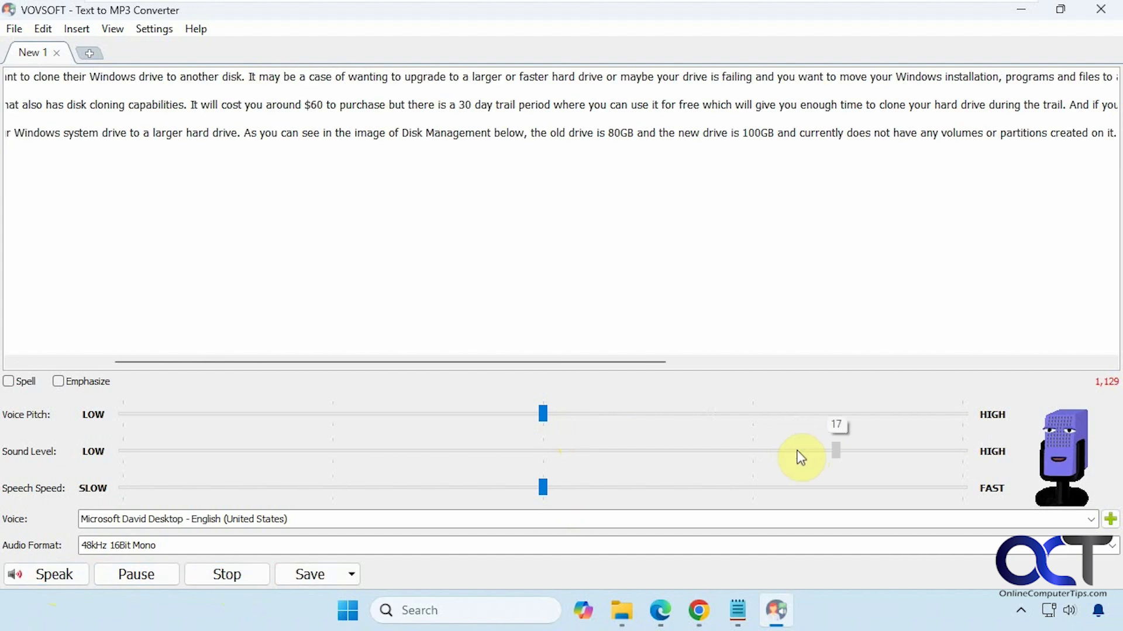
left_click_drag(801, 456, 984, 452)
left_click(66, 580)
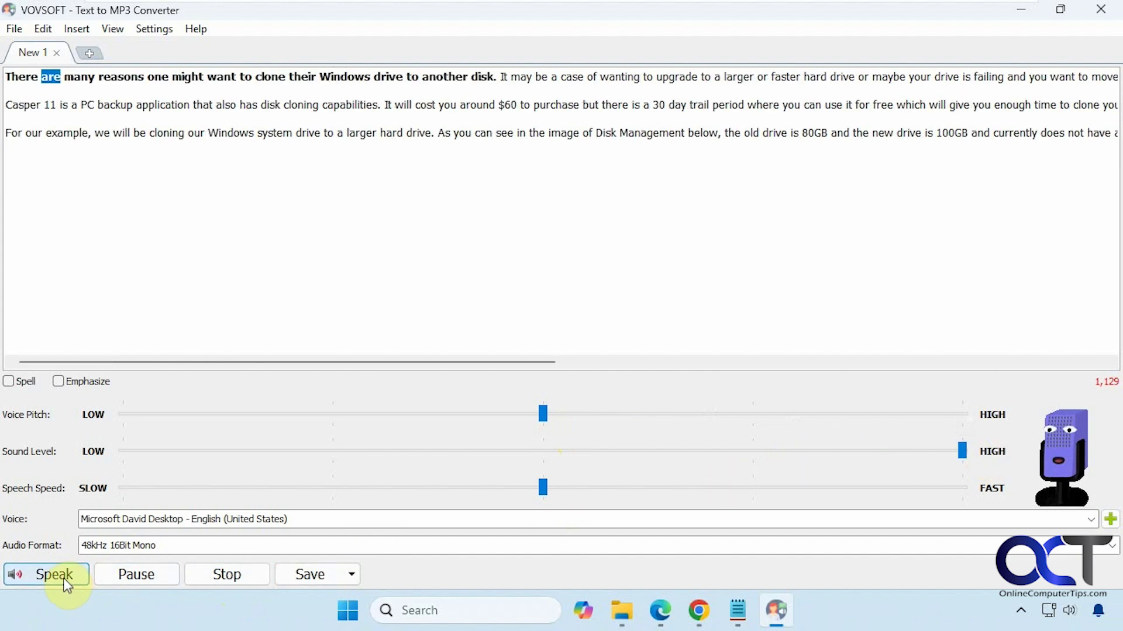
left_click(228, 585)
left_click_drag(960, 451, 771, 458)
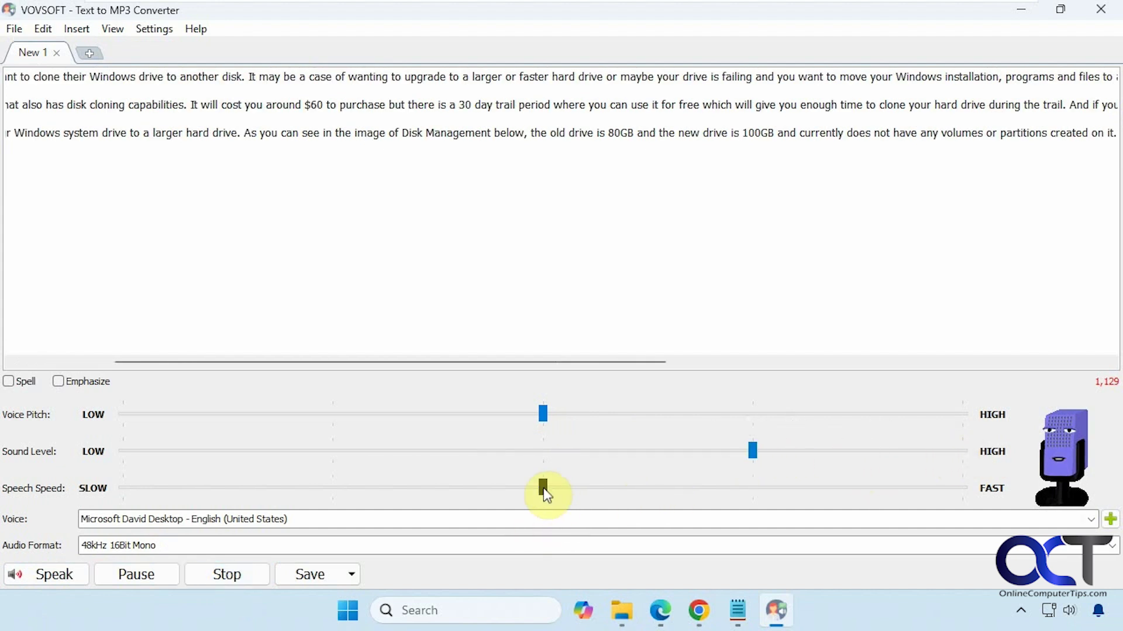
Step: Preview the speech at the fastest speech speed and reduce the speed to 1
left_click_drag(544, 489, 932, 493)
left_click(53, 572)
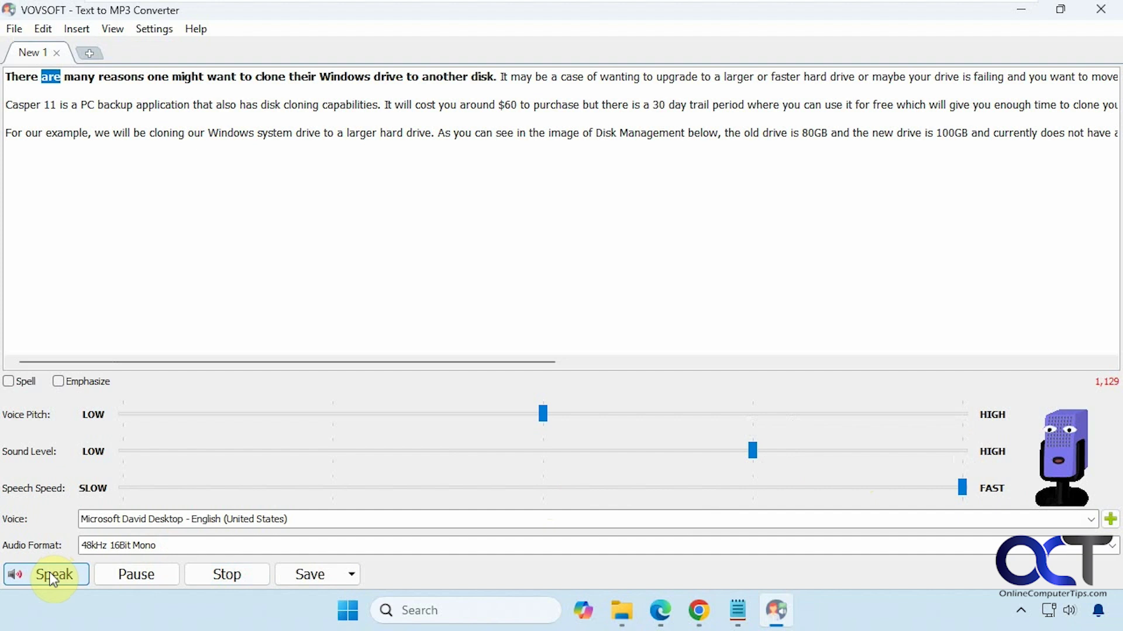
left_click(215, 578)
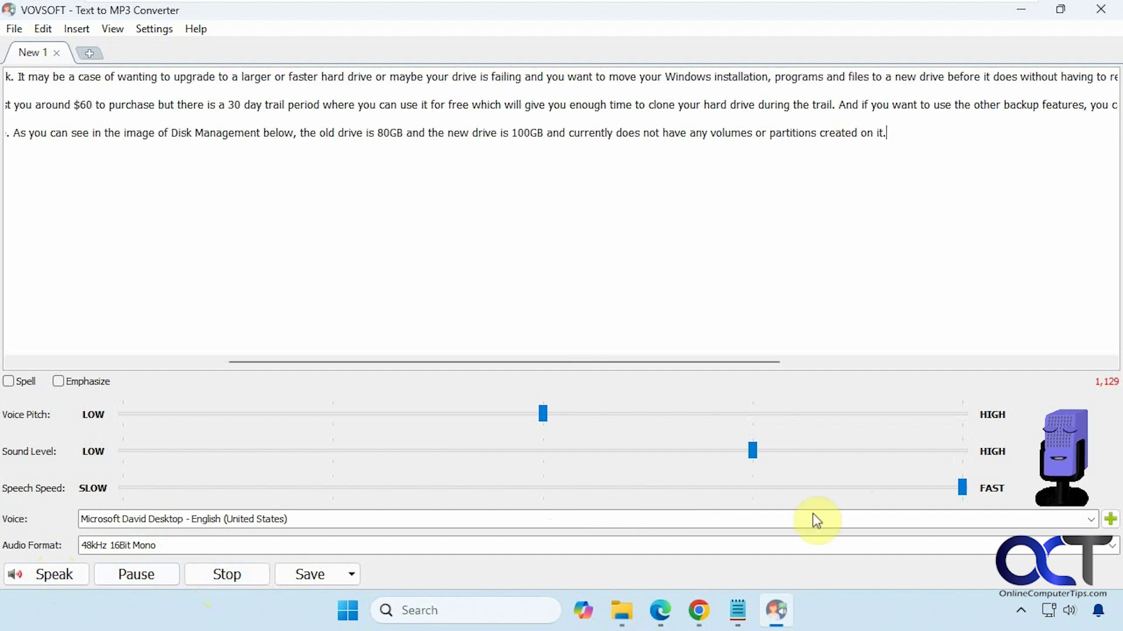
left_click_drag(962, 492, 655, 495)
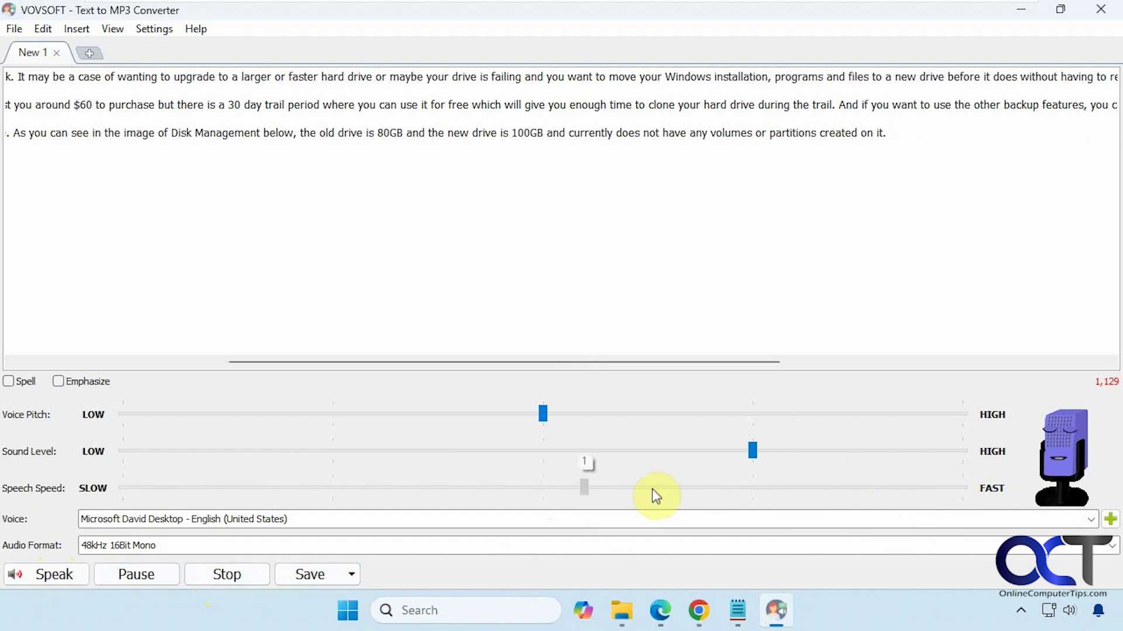
Step: Select the Microsoft Zira Desktop - English (United States) voice and preview the speech with it
left_click(448, 520)
left_click(401, 550)
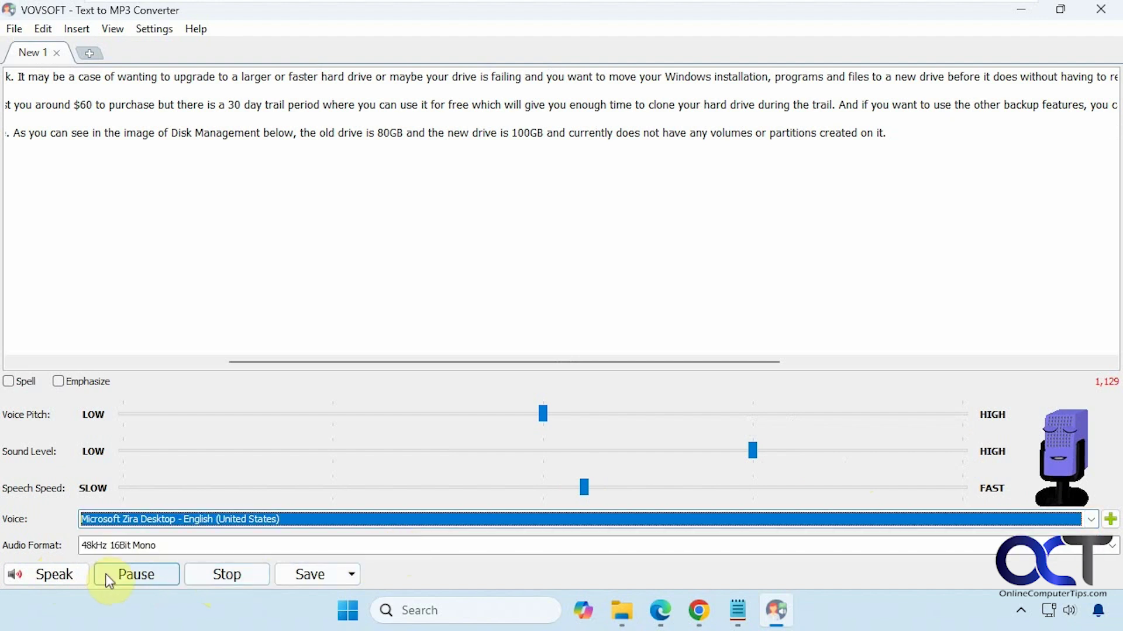
left_click(55, 575)
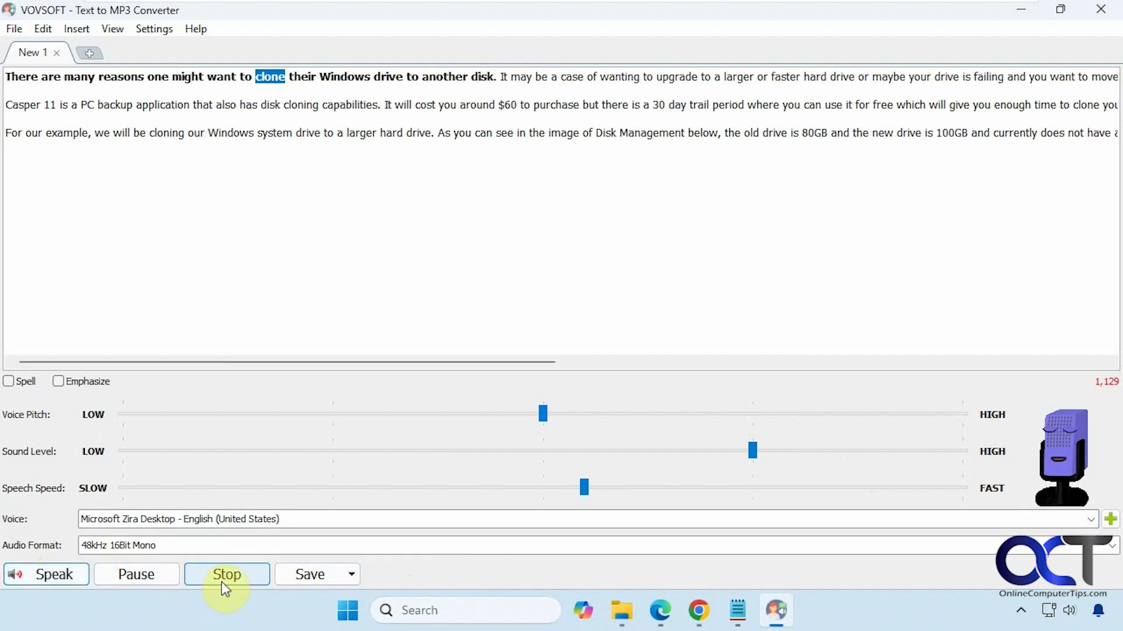
left_click(223, 582)
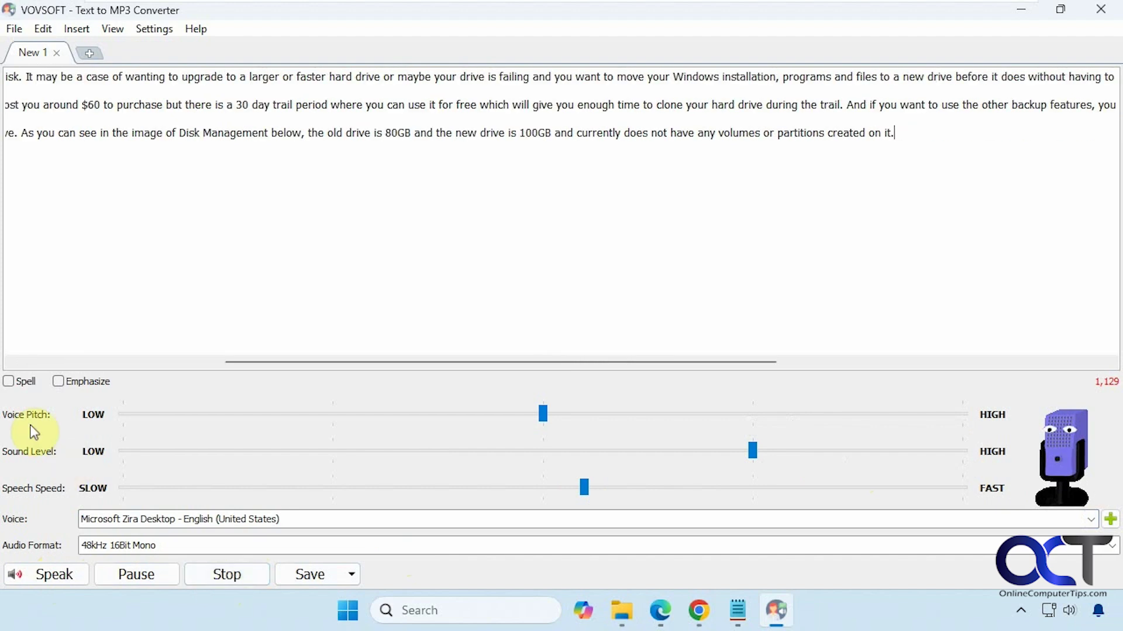
Step: Enable the Spell option, preview the text being spelled out from its beginning, and disable the option again
left_click(10, 382)
left_click_drag(286, 362, 34, 363)
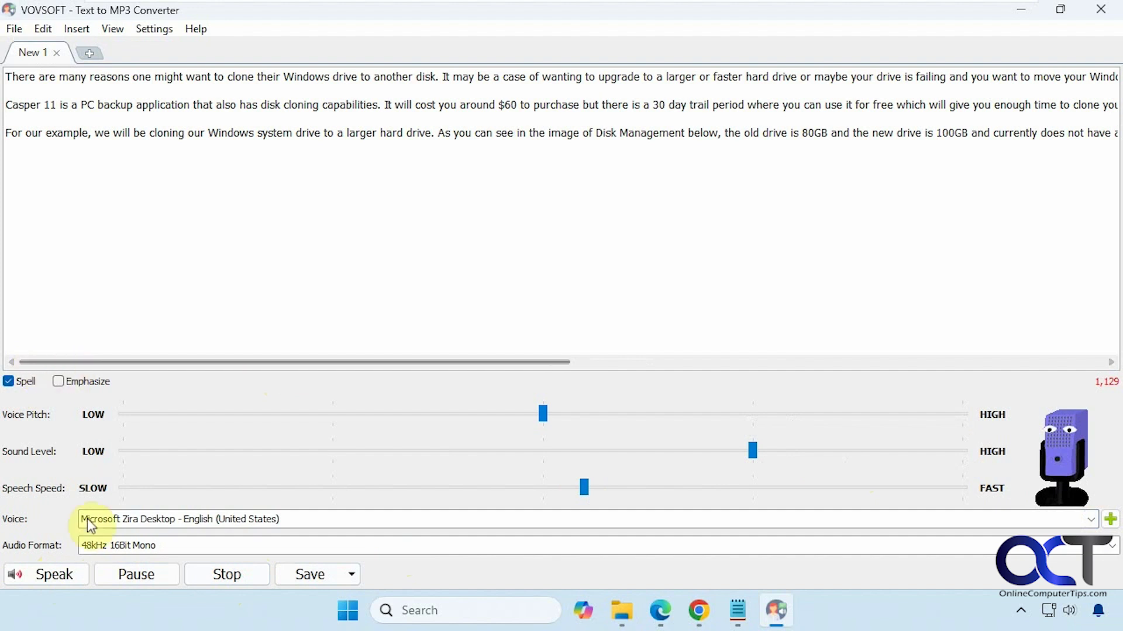
left_click(63, 572)
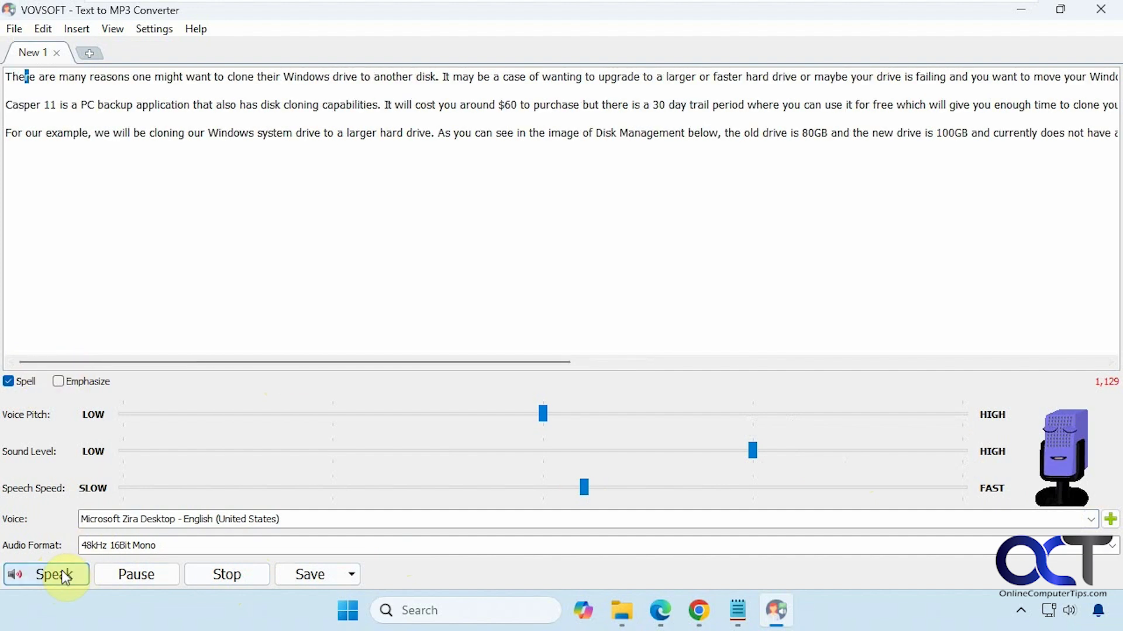
left_click(225, 577)
left_click(223, 577)
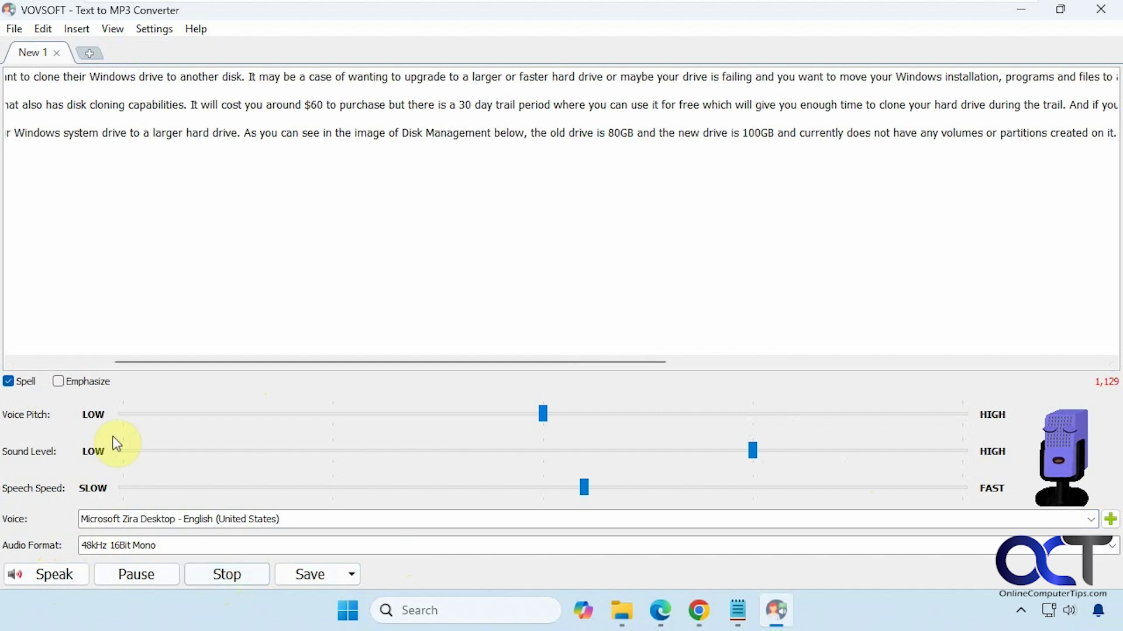
left_click(29, 382)
Step: Enable the Emphasize option, preview the speech with it, and restore the window to its smaller size
left_click(58, 381)
left_click_drag(156, 359, 24, 356)
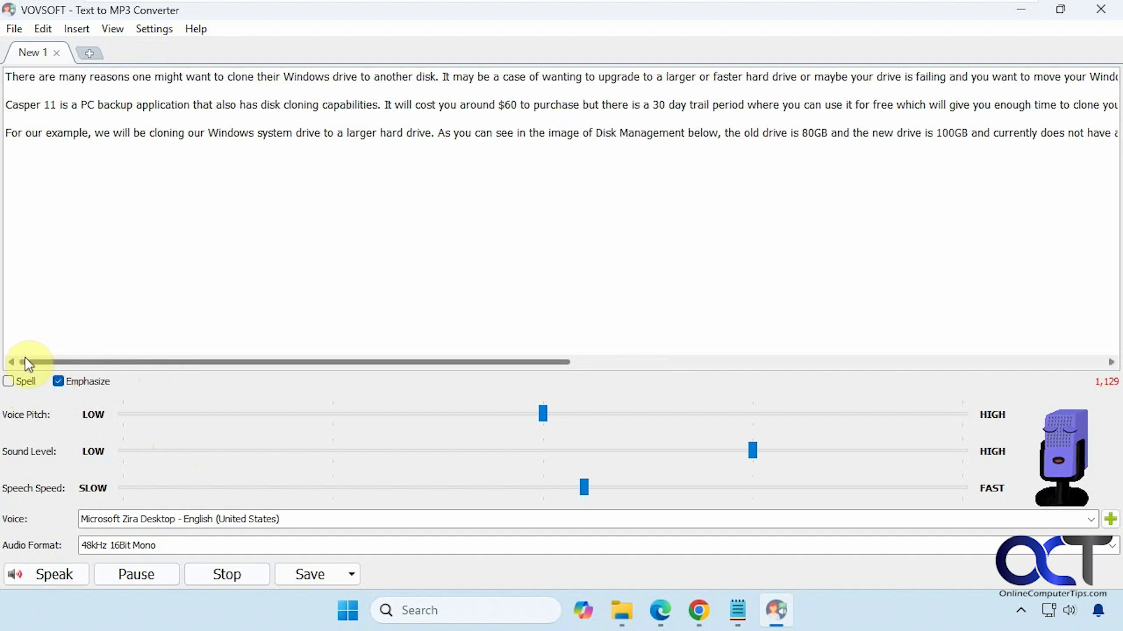
left_click(67, 576)
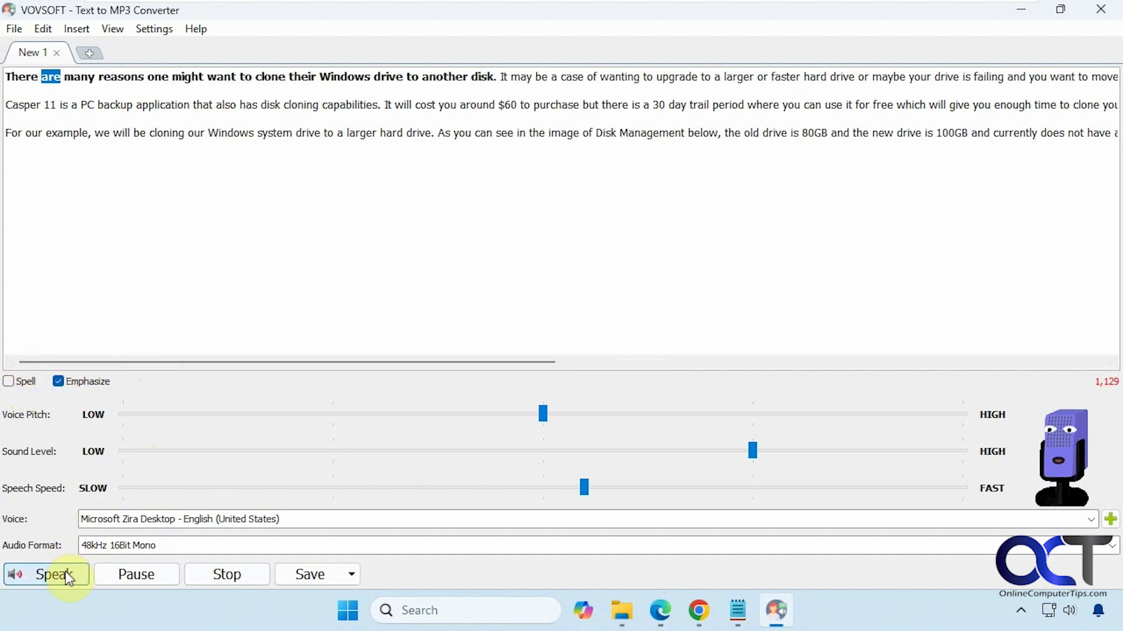
left_click(228, 576)
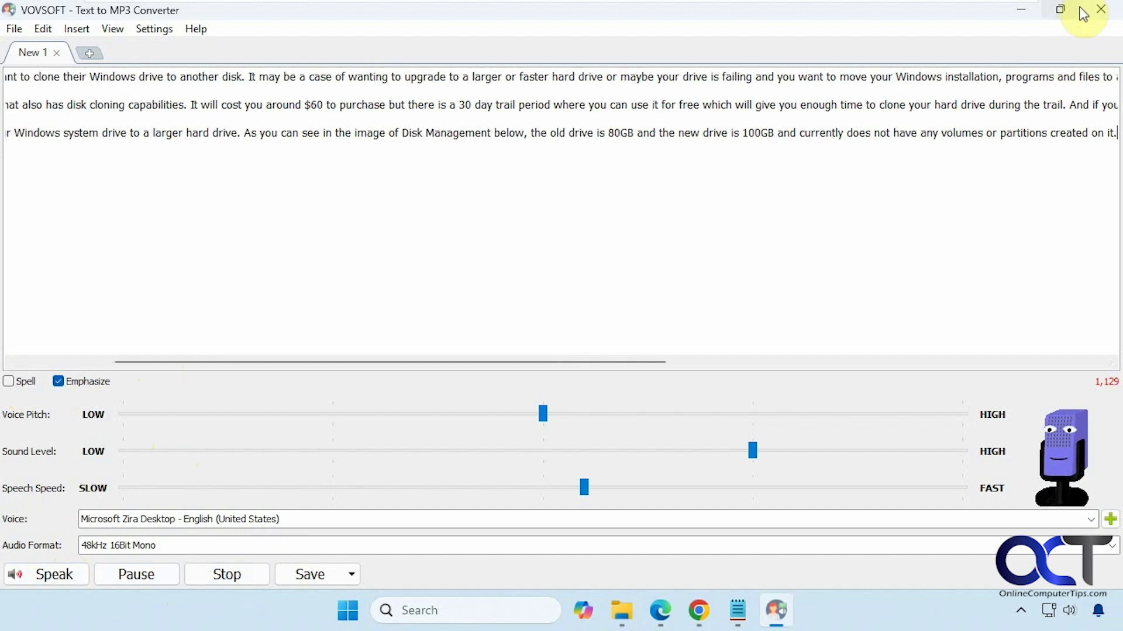
left_click(1060, 9)
Step: Create a new OpenAI tab to view its API key, voice and model settings, and close it
left_click(350, 66)
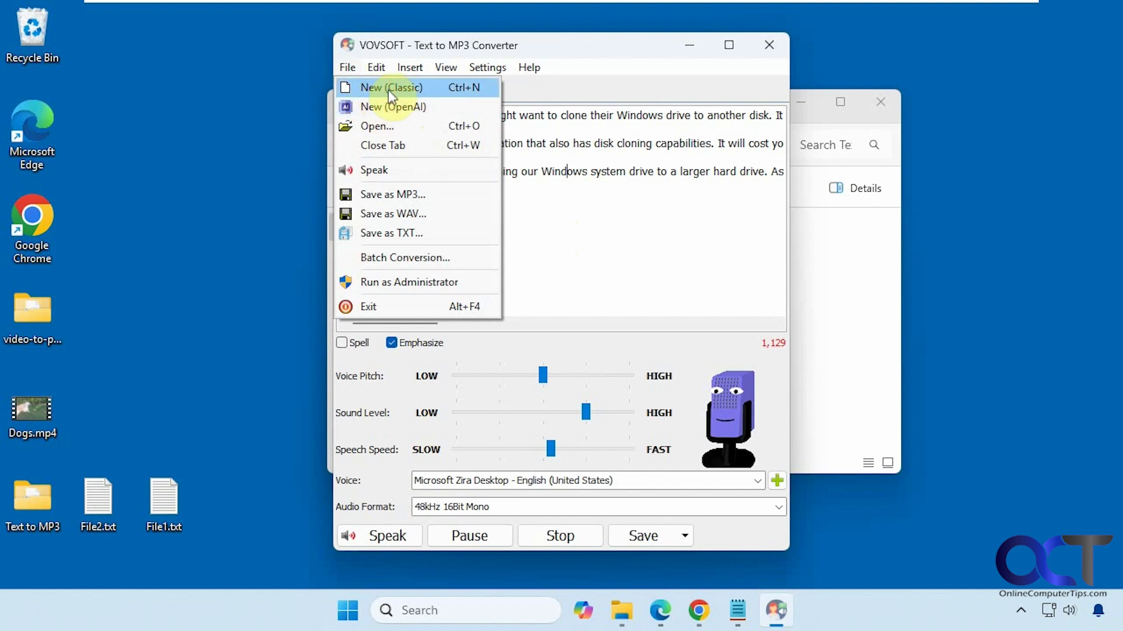
left_click(390, 104)
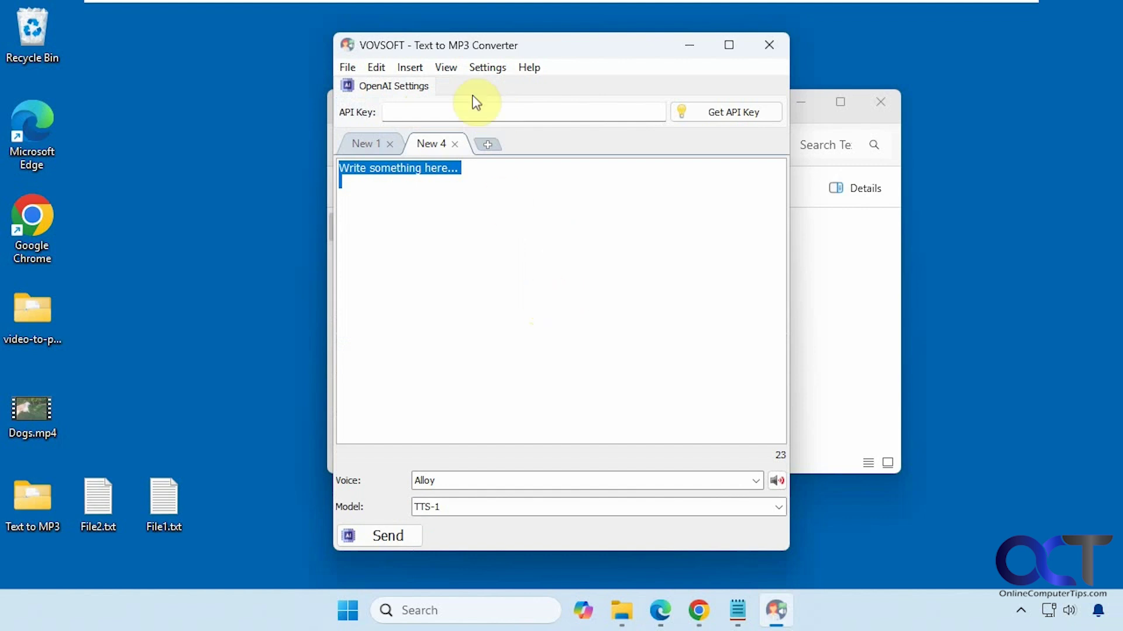
left_click(455, 143)
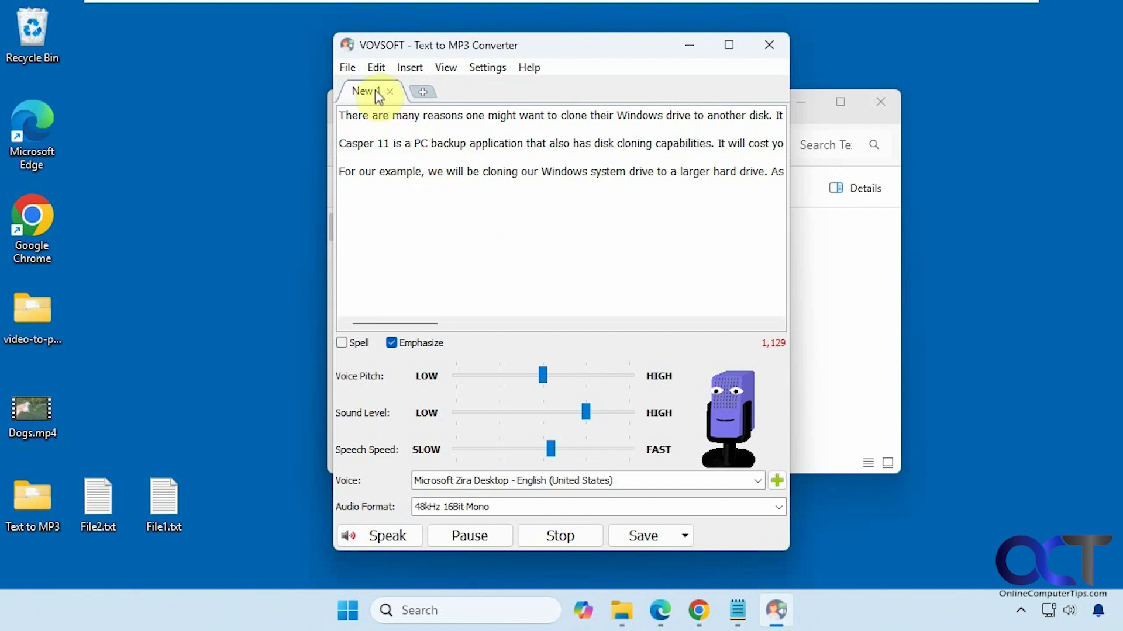
left_click(349, 67)
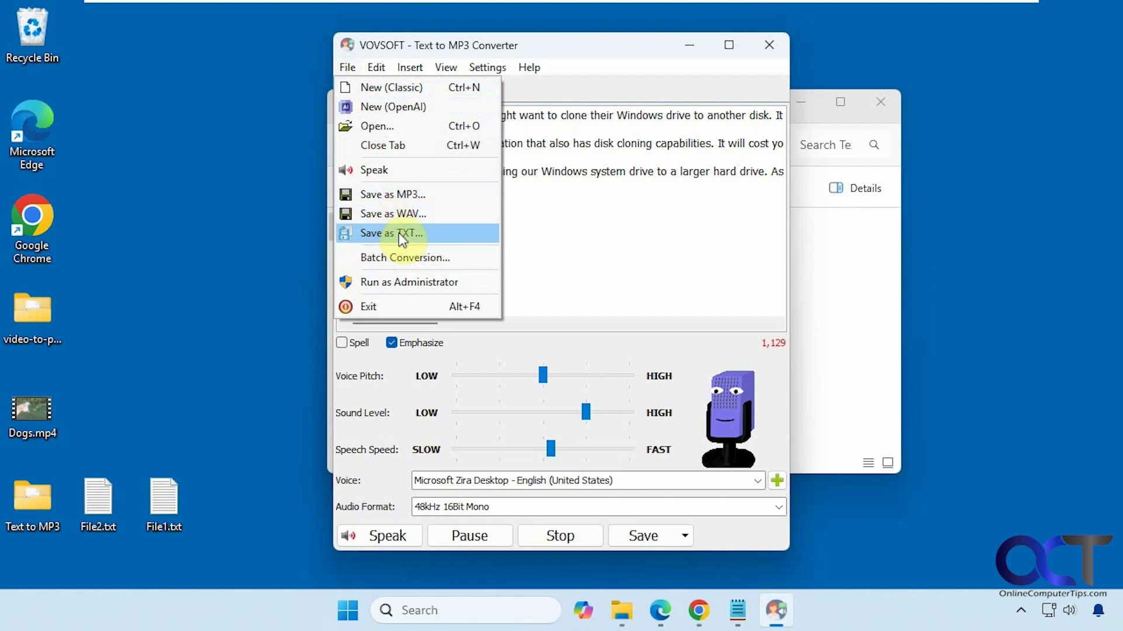
mouse_move(374, 69)
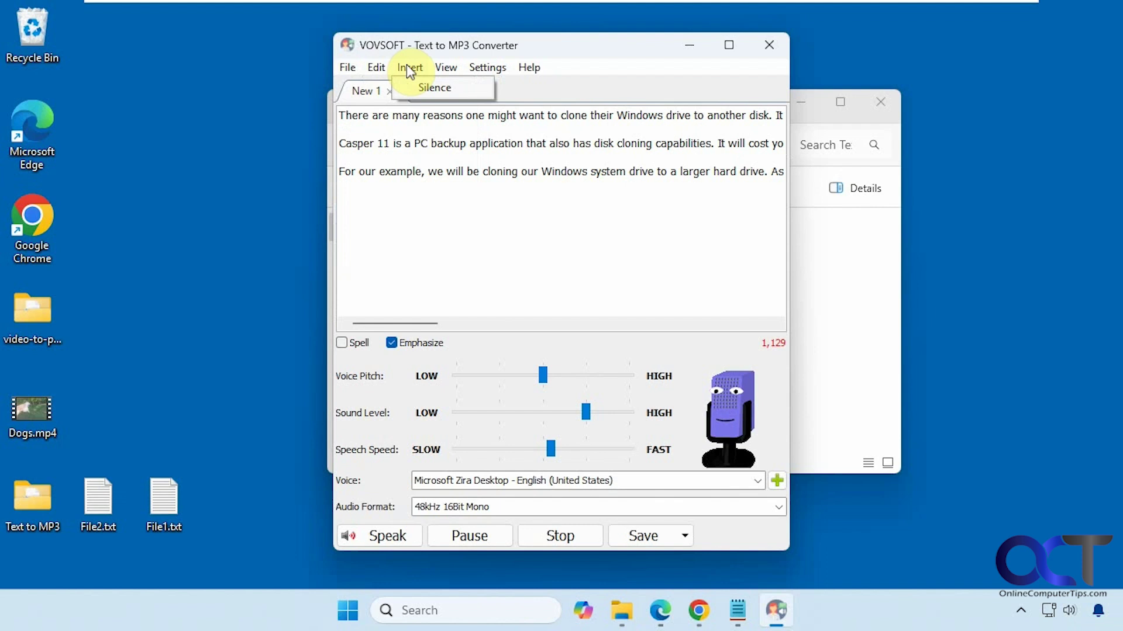
mouse_move(447, 68)
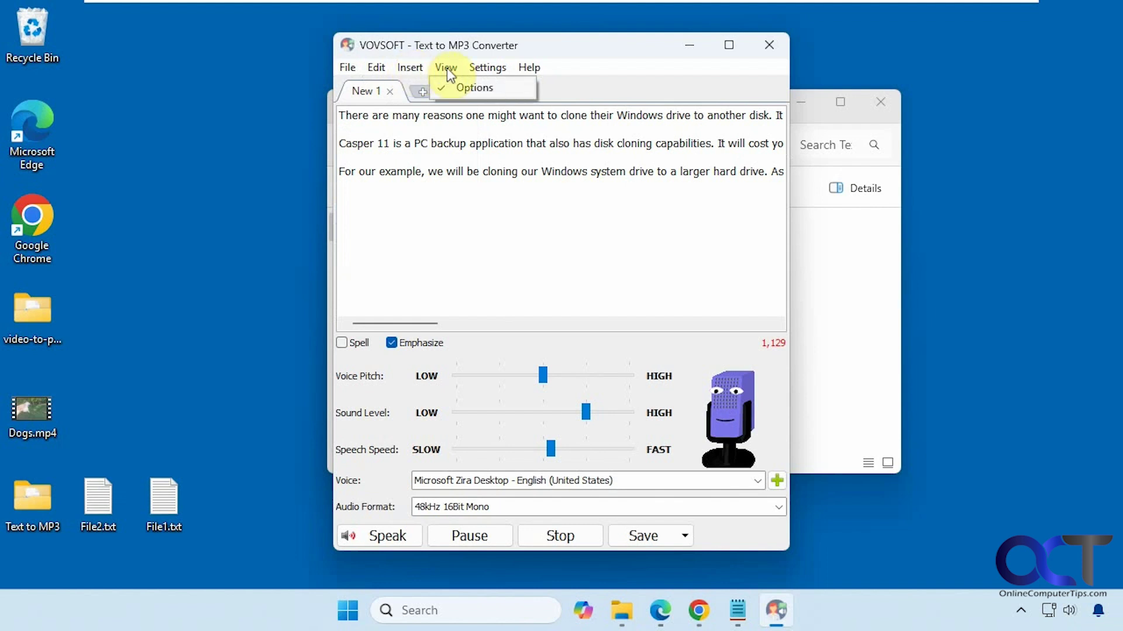
mouse_move(486, 68)
mouse_move(507, 87)
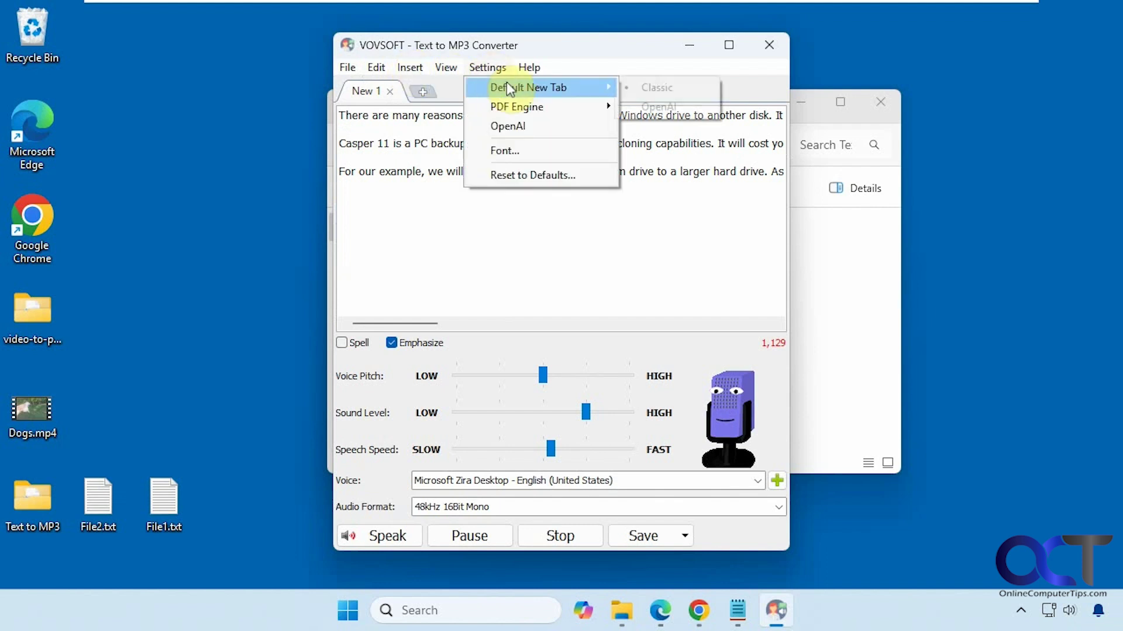
mouse_move(509, 110)
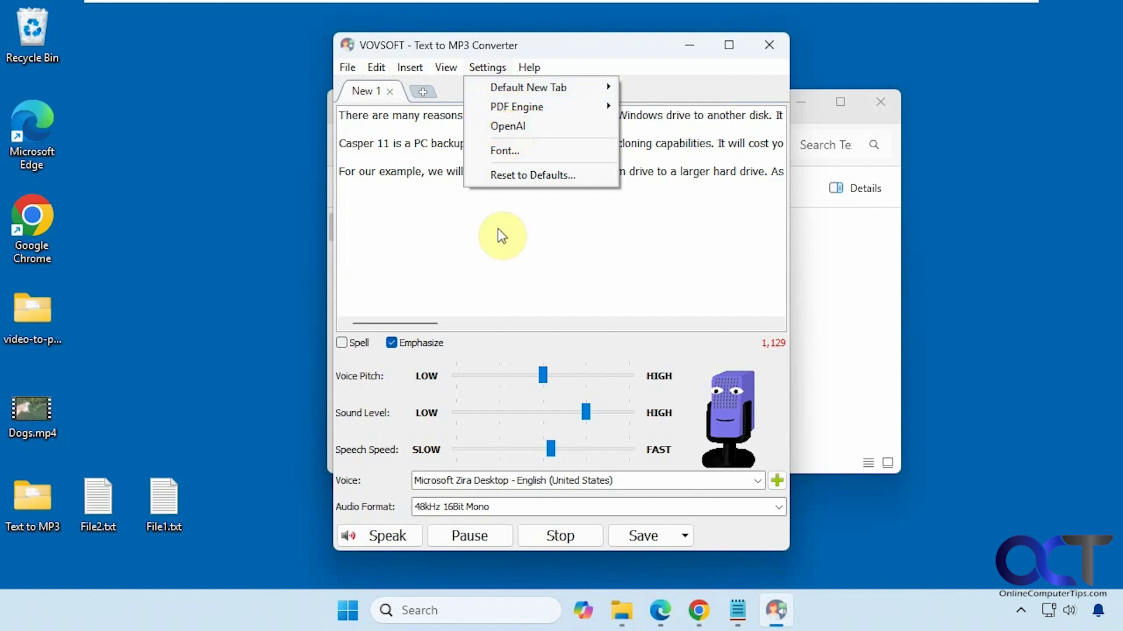
left_click(456, 237)
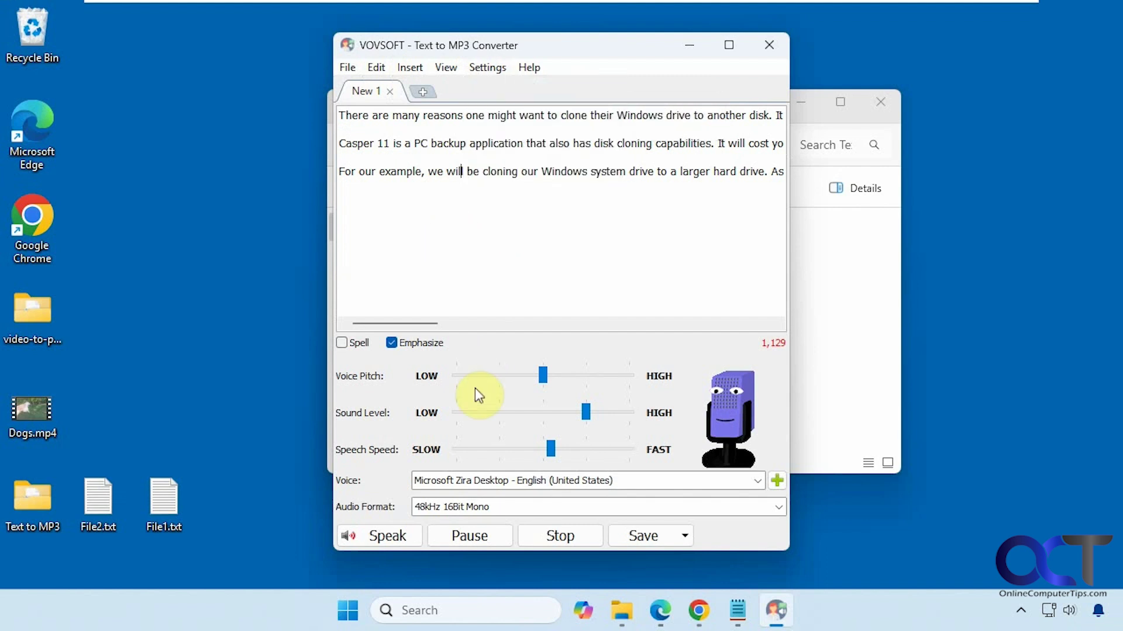
Step: Try to save the full three-paragraph text as an MP3 file
left_click(637, 533)
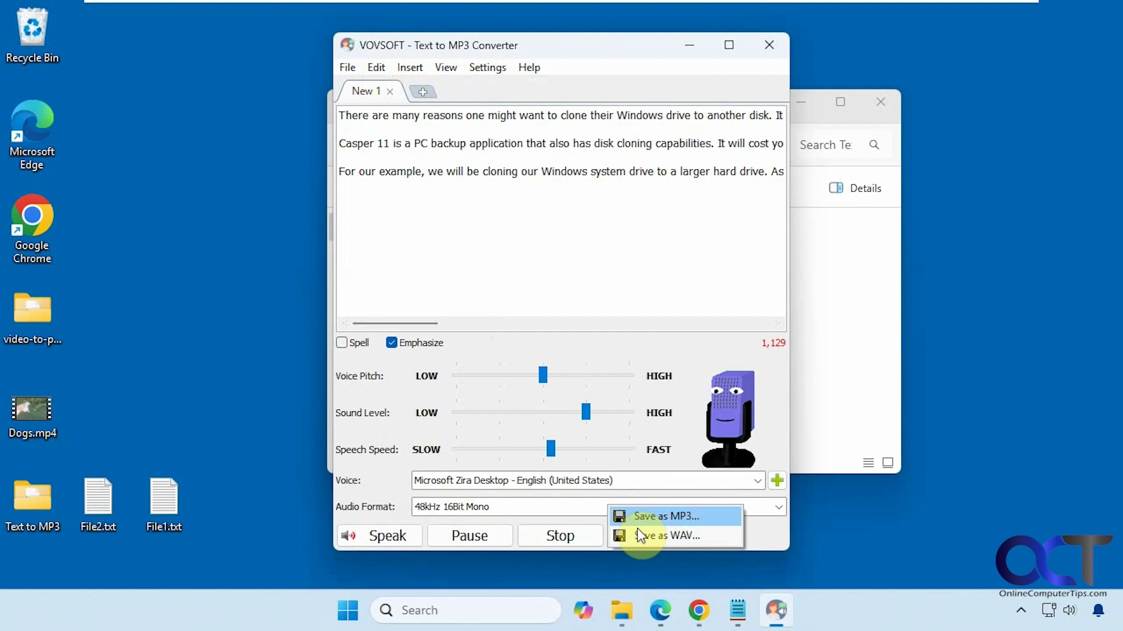
left_click(644, 517)
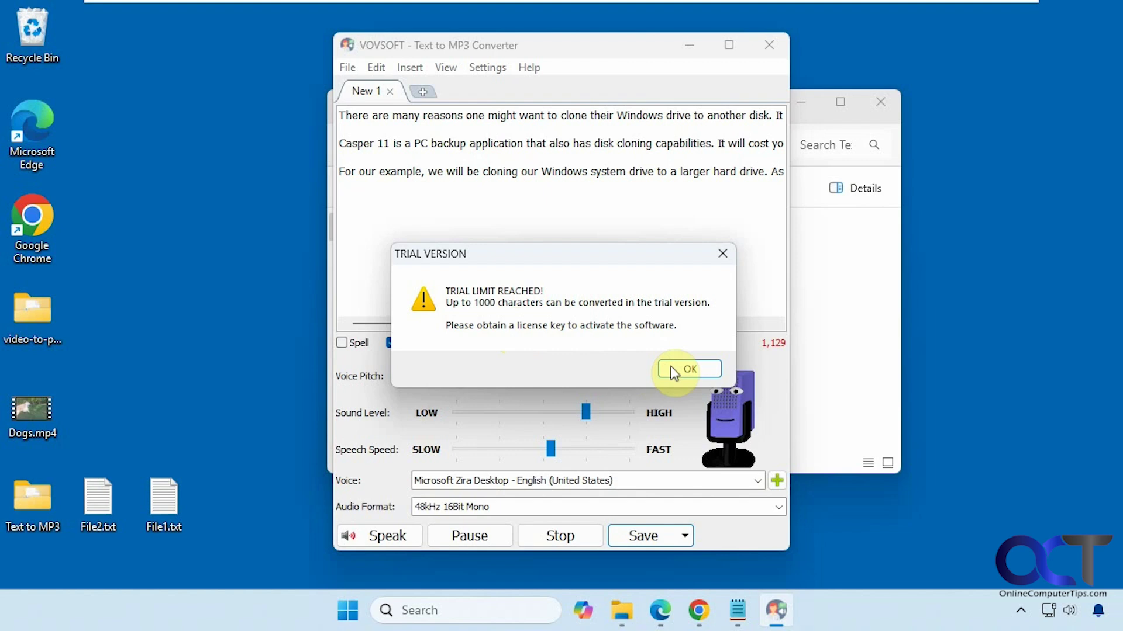
left_click(690, 369)
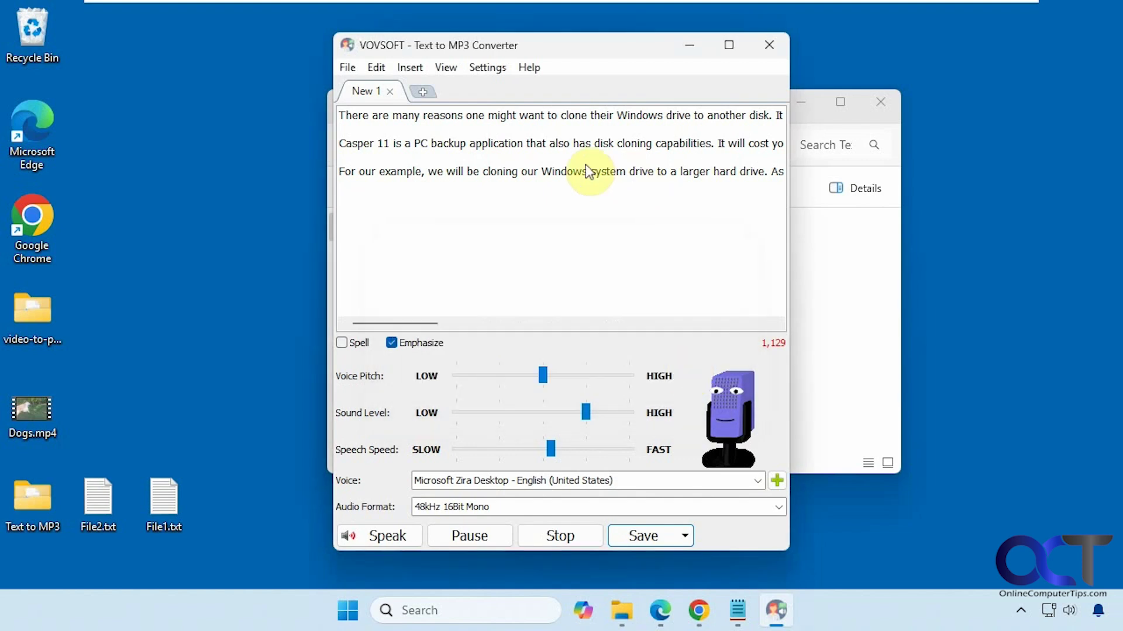
Step: Replace the converter's text with a shorter excerpt from the Chrome article, from "There are many reasons" through "Casper 11 is a PC ba"
left_click(700, 609)
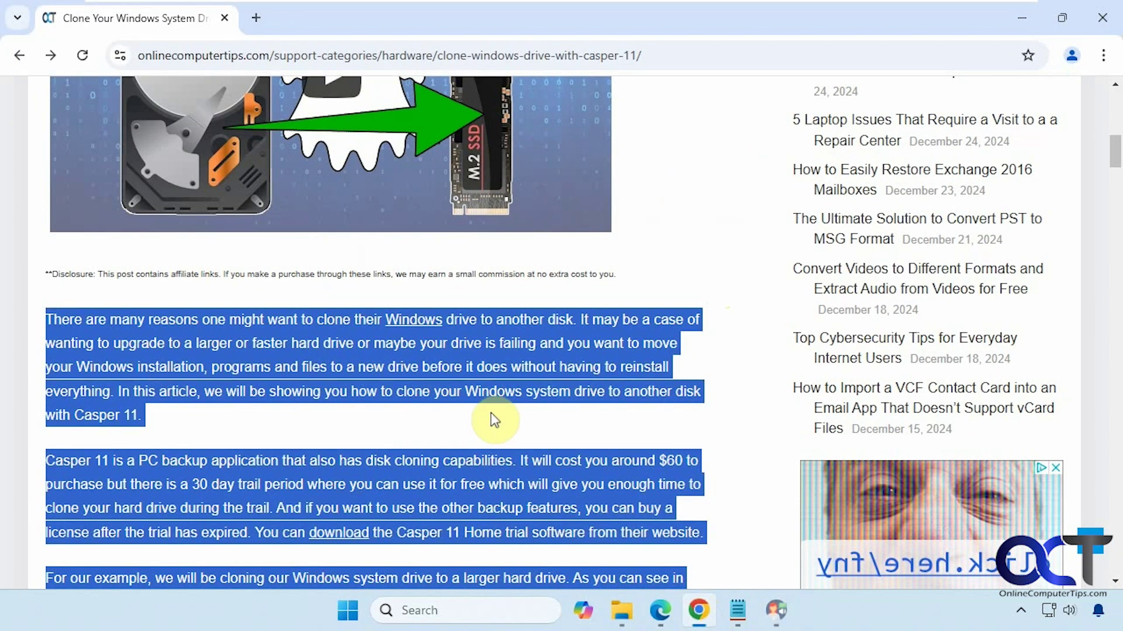
left_click(188, 427)
left_click_drag(177, 461, 44, 330)
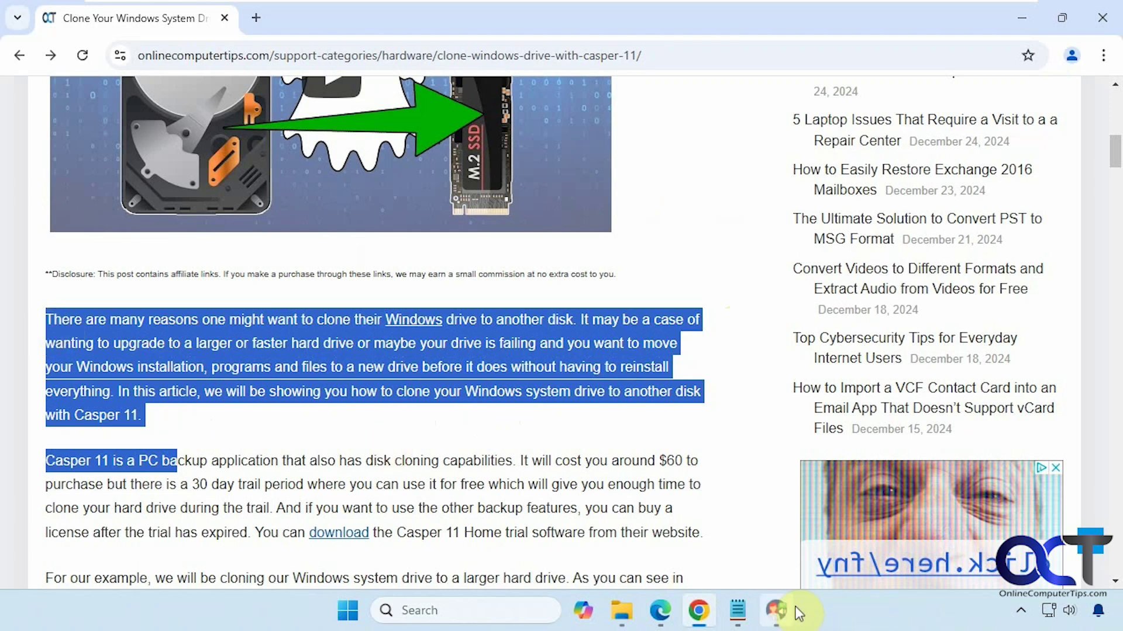
left_click(776, 610)
key("ctrl+a")
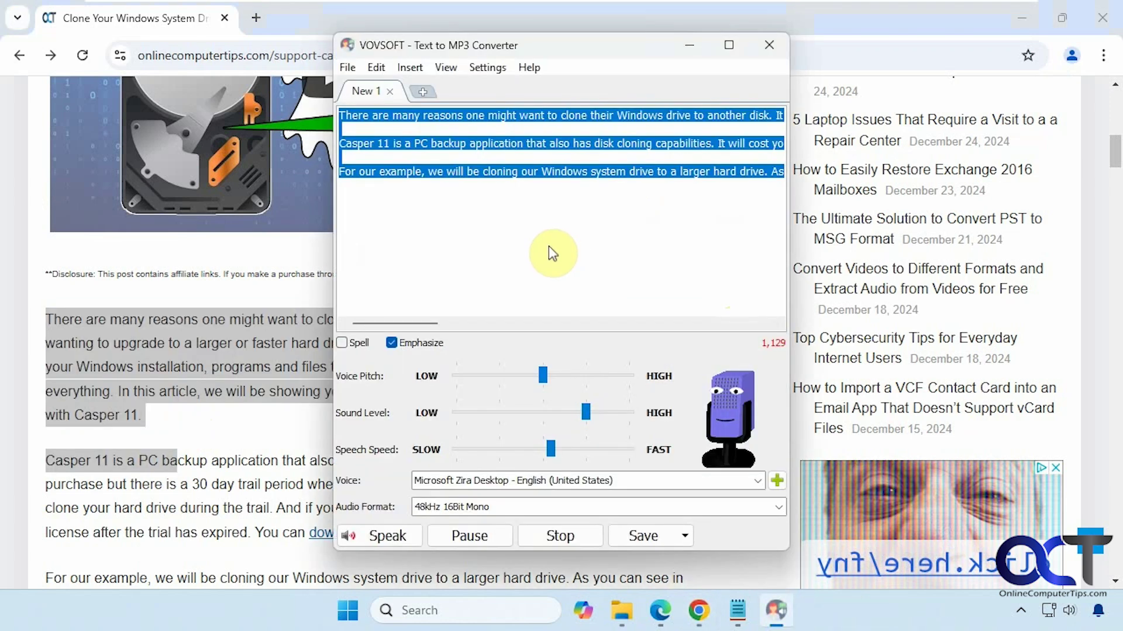
key("ctrl+v")
Step: Save the shortened text to the Desktop as an MP3 file named test, play the file, and close the player
left_click(644, 533)
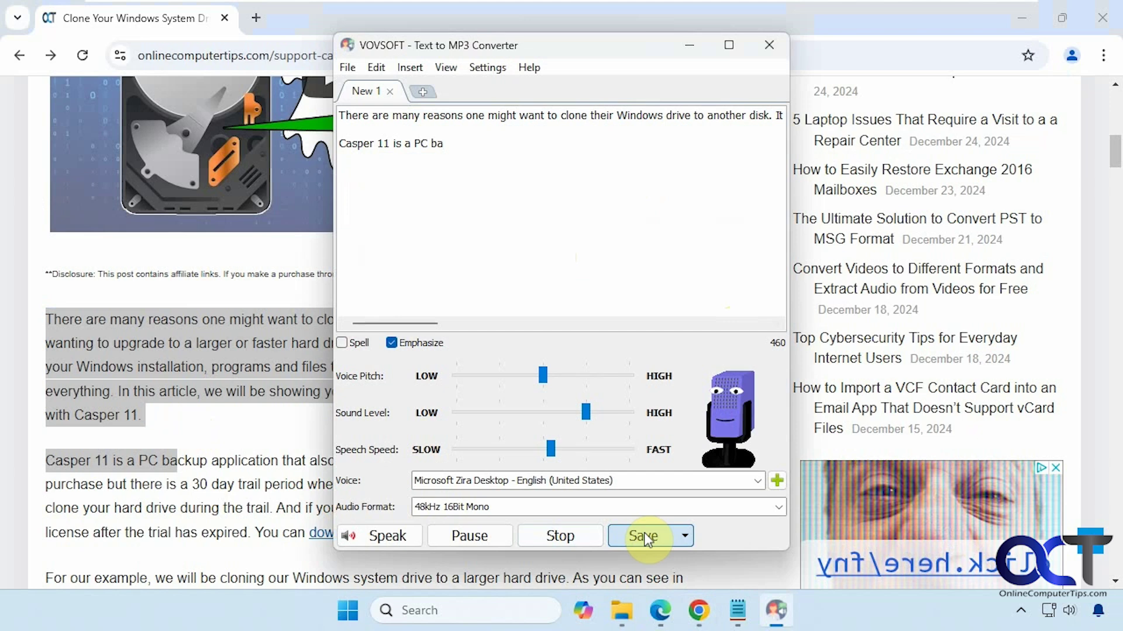
left_click(647, 519)
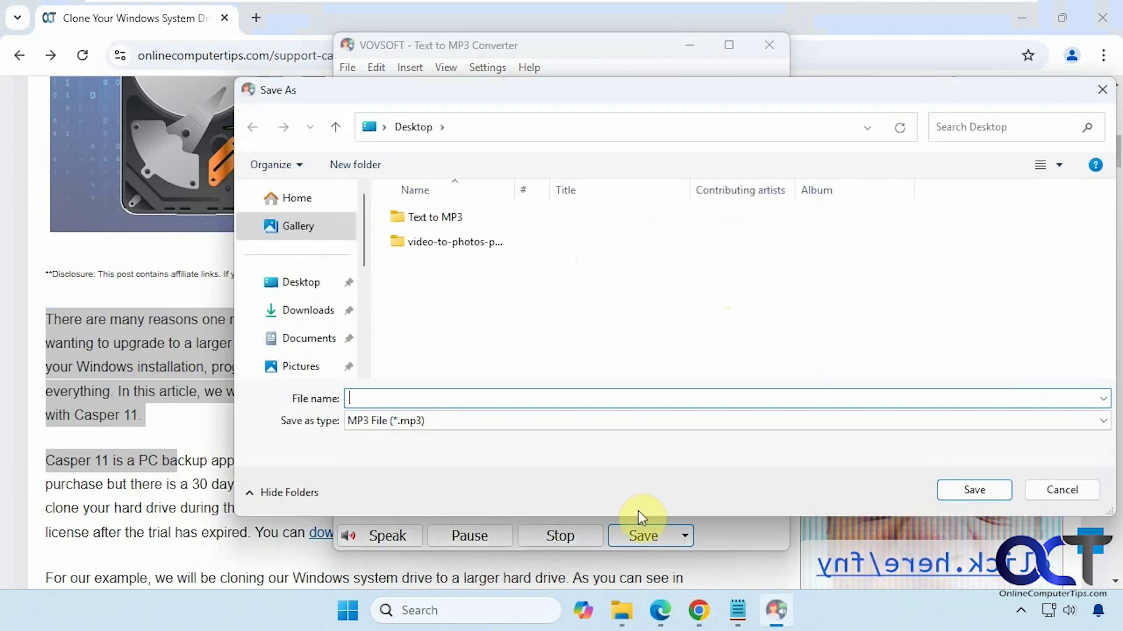
left_click(394, 400)
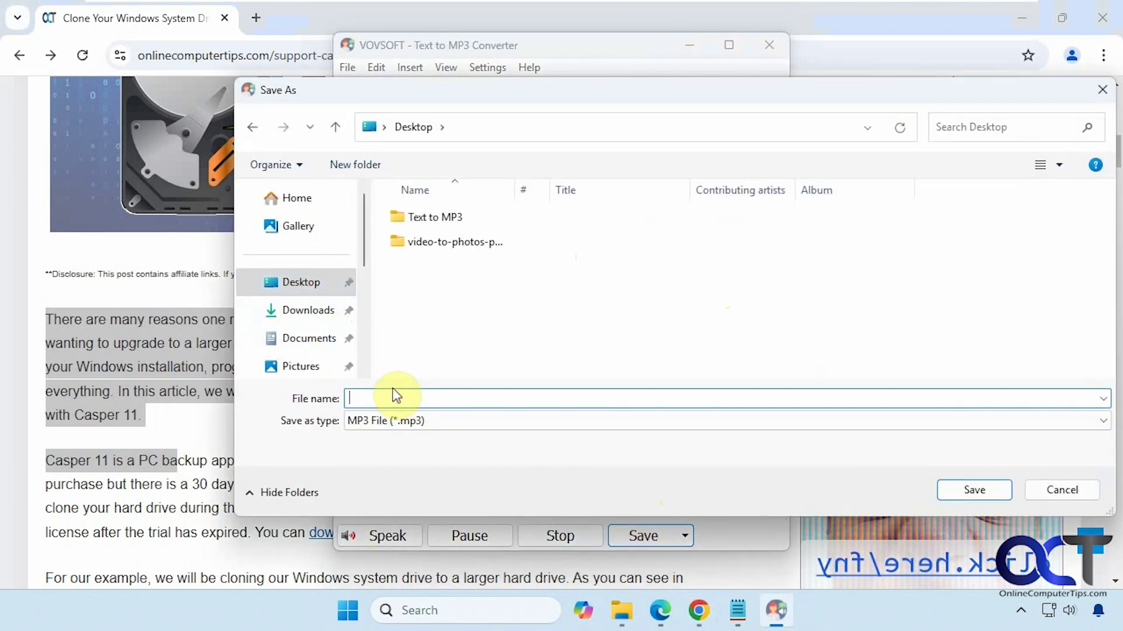
type("test")
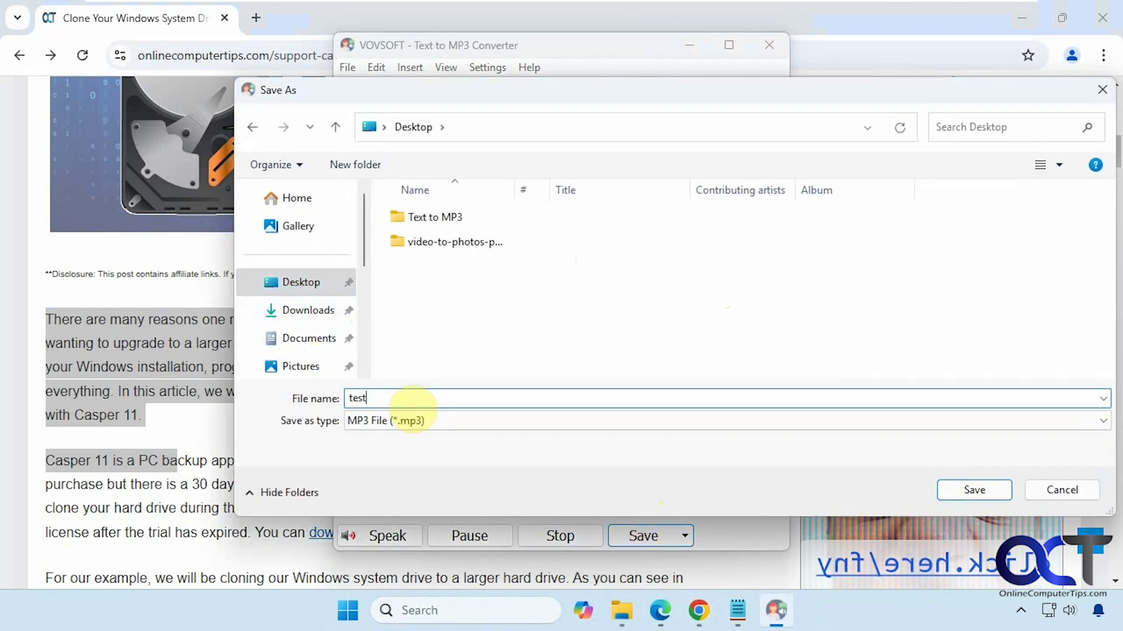
left_click(975, 496)
left_click(1022, 26)
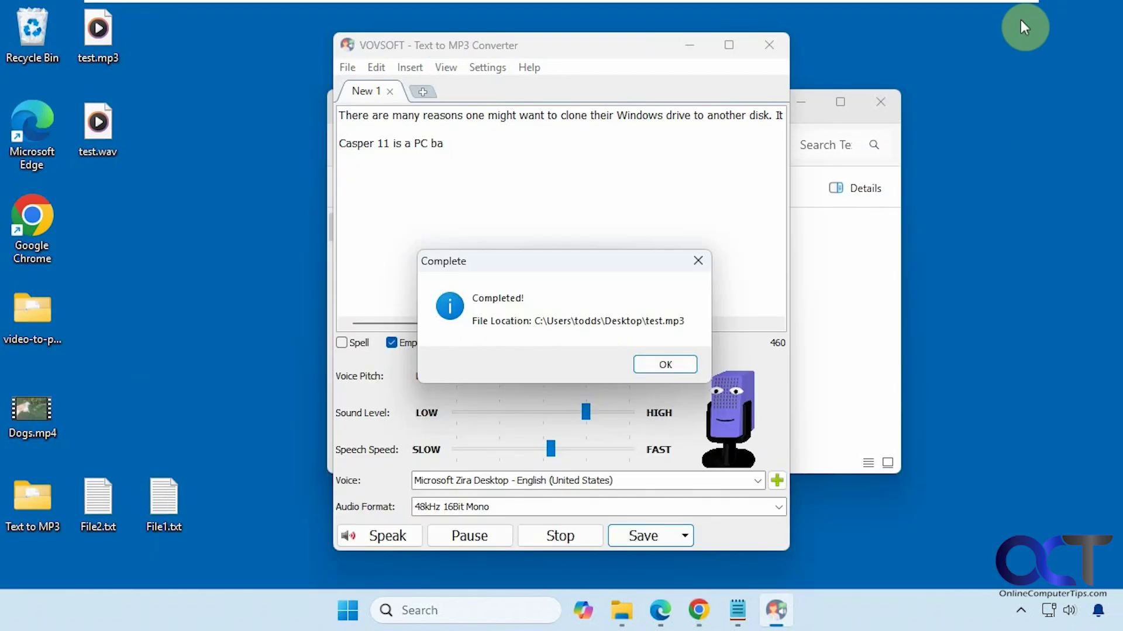
left_click(672, 365)
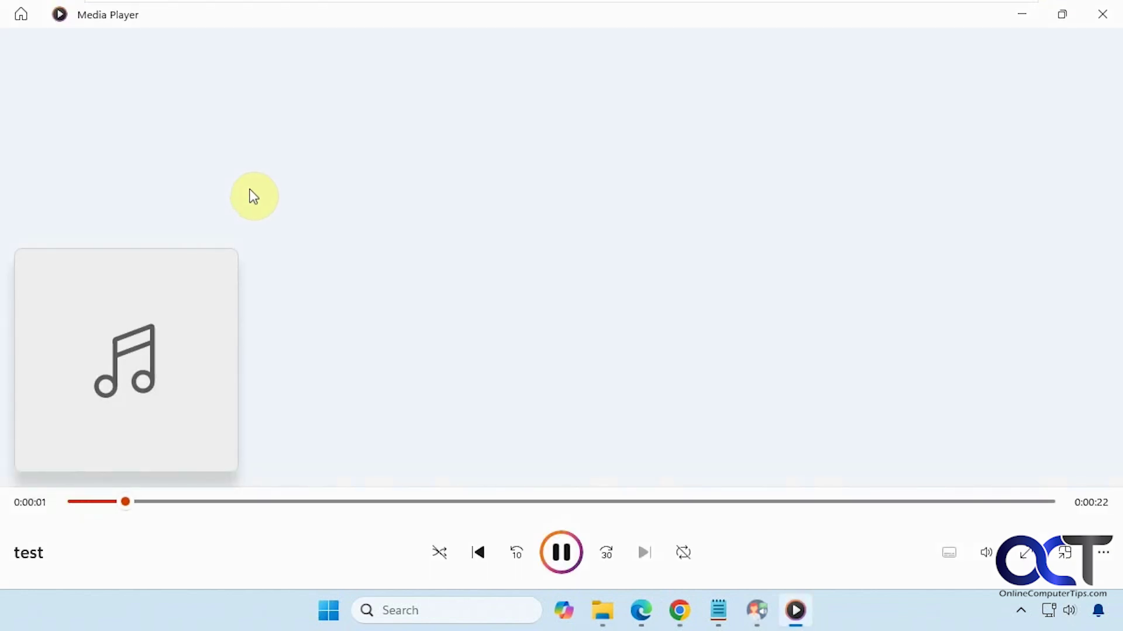
left_click(1102, 17)
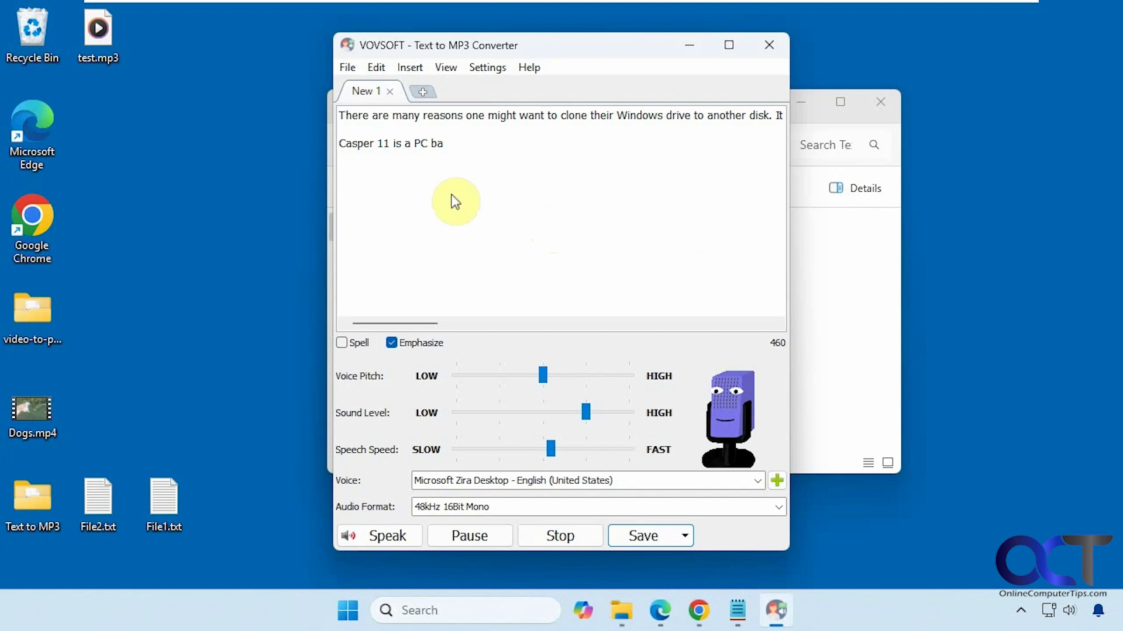
Step: Try to batch convert File1.txt and File2.txt to MP3 with the Desktop as destination, and close the batch conversion window
left_click(351, 69)
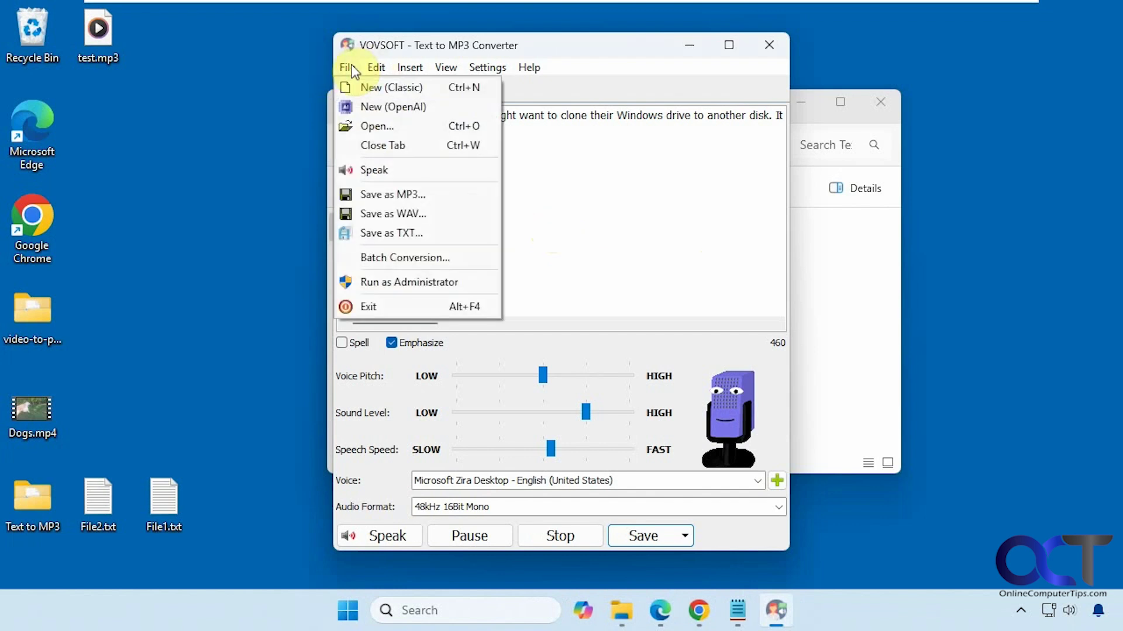
left_click(404, 255)
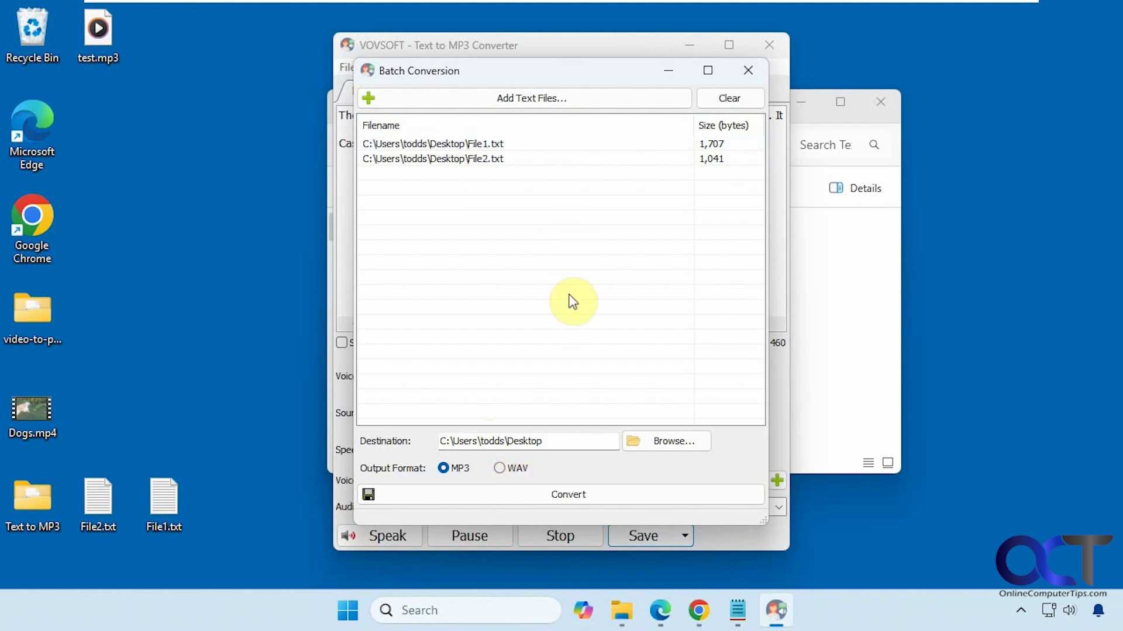
left_click(577, 494)
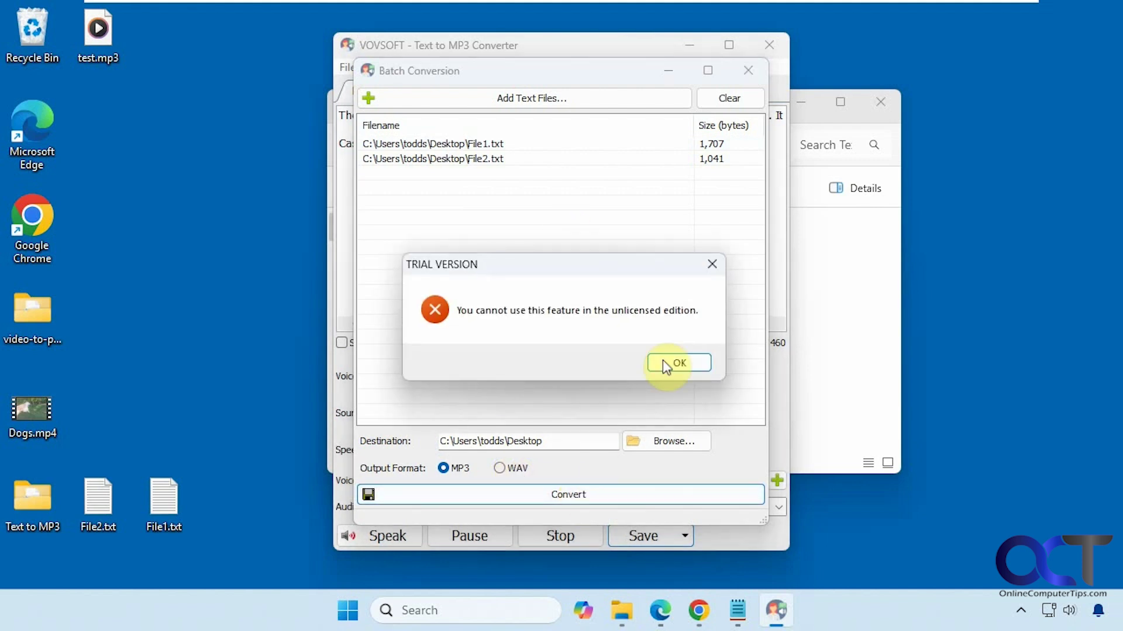
left_click(671, 362)
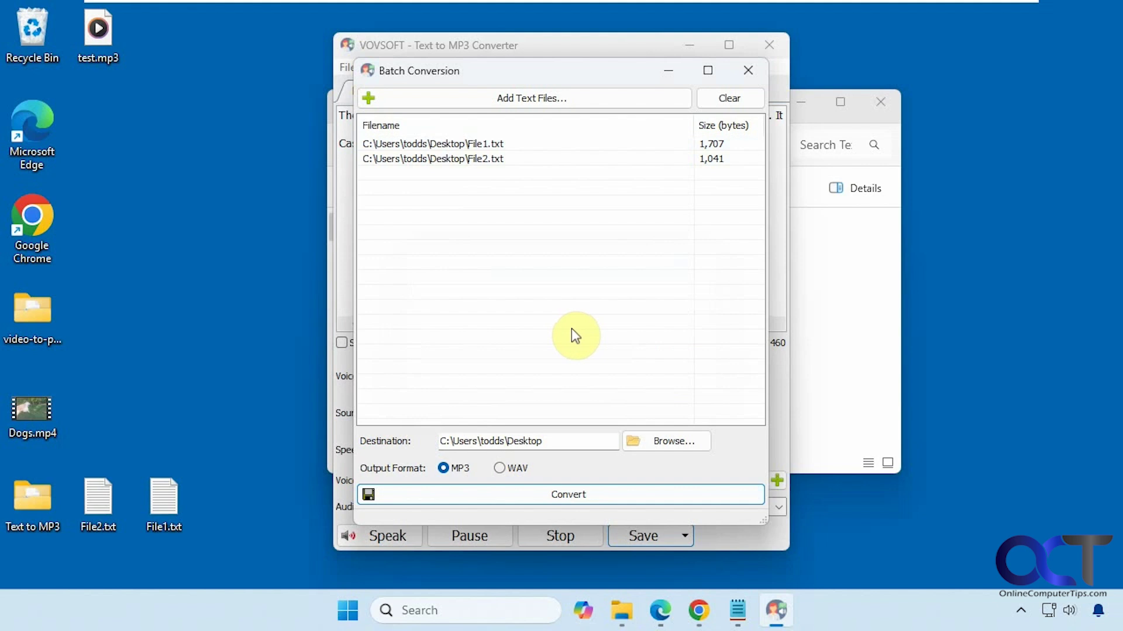
left_click(749, 71)
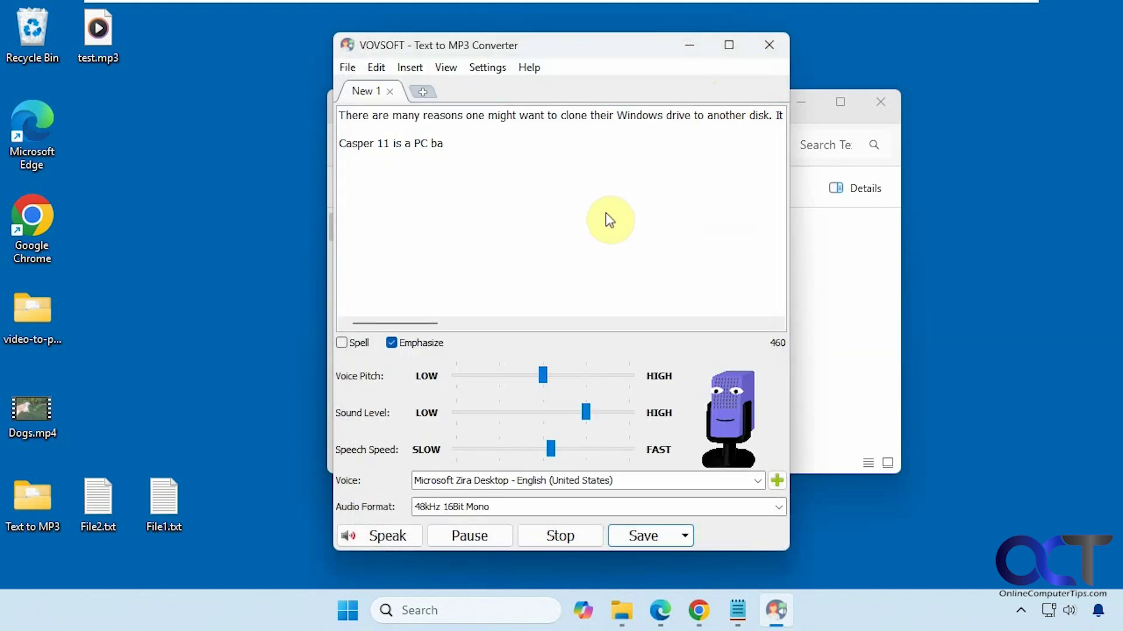